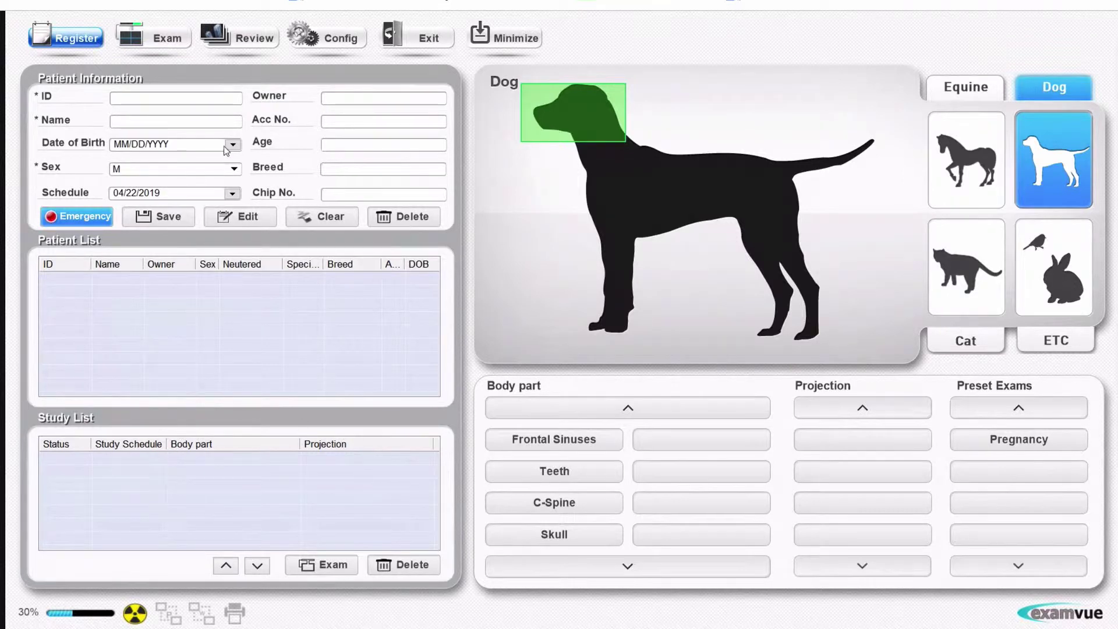
Step: Save male dog Fluffy with ID Demo, born 01/01/2011, owner Not Owned, as a new patient
left_click(157, 97)
type("Demo")
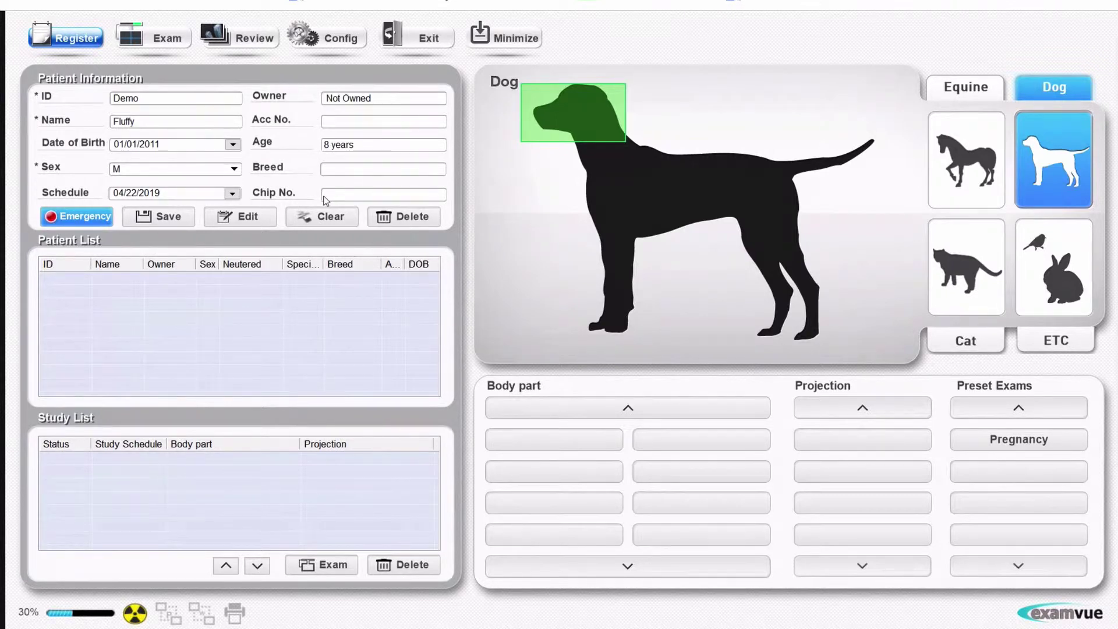
left_click(169, 224)
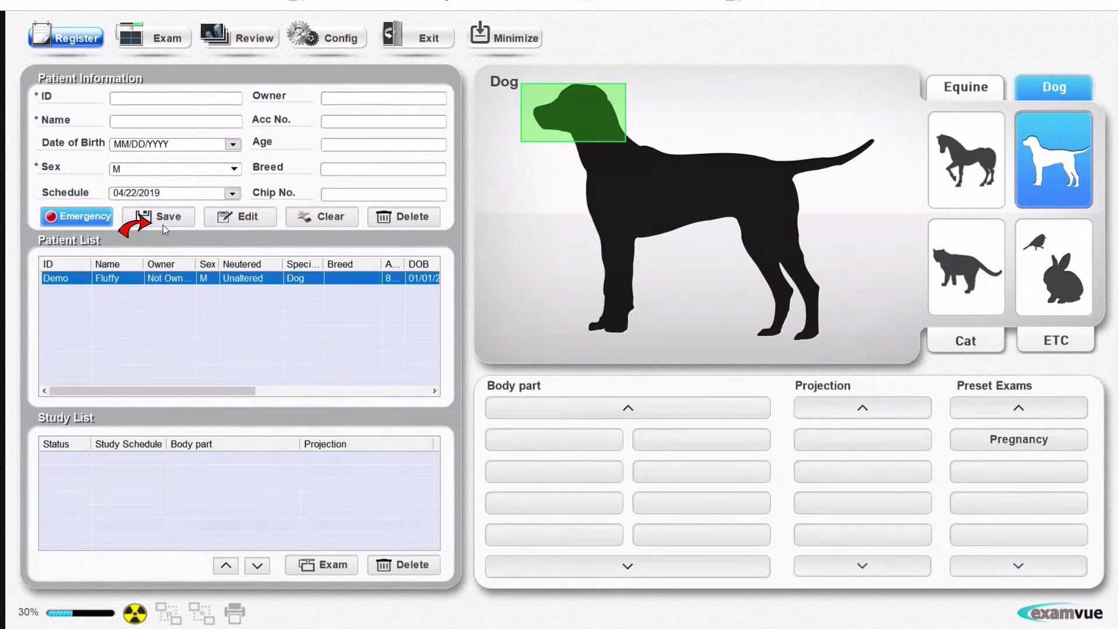
Step: For Fluffy, add Caudal Spine VD and LAT studies from the trunk region
left_click(101, 284)
left_click(655, 207)
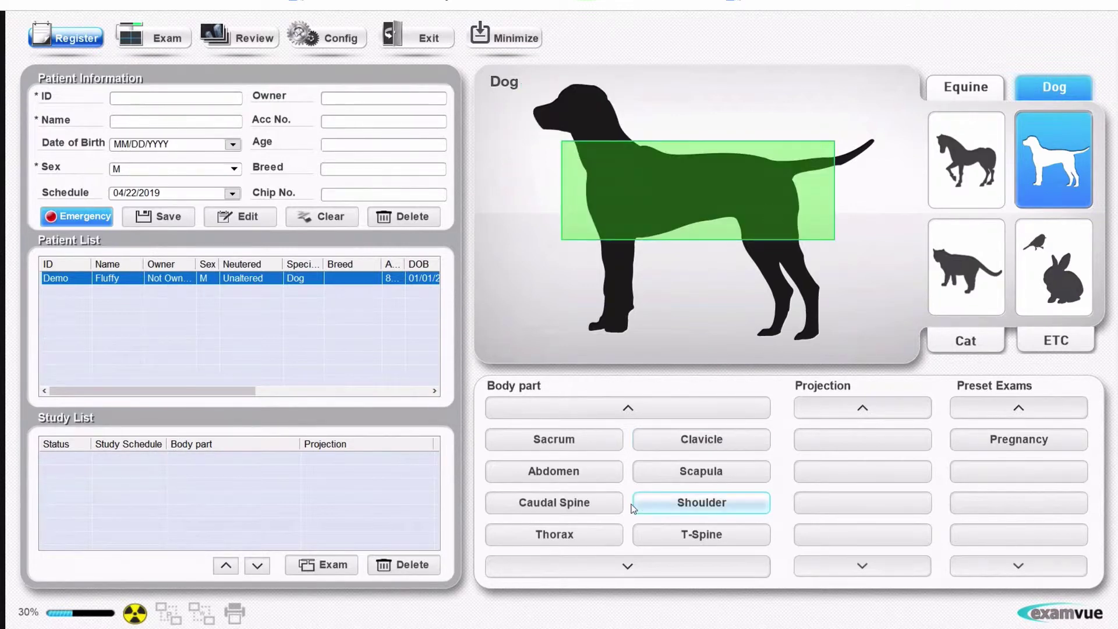
left_click(557, 501)
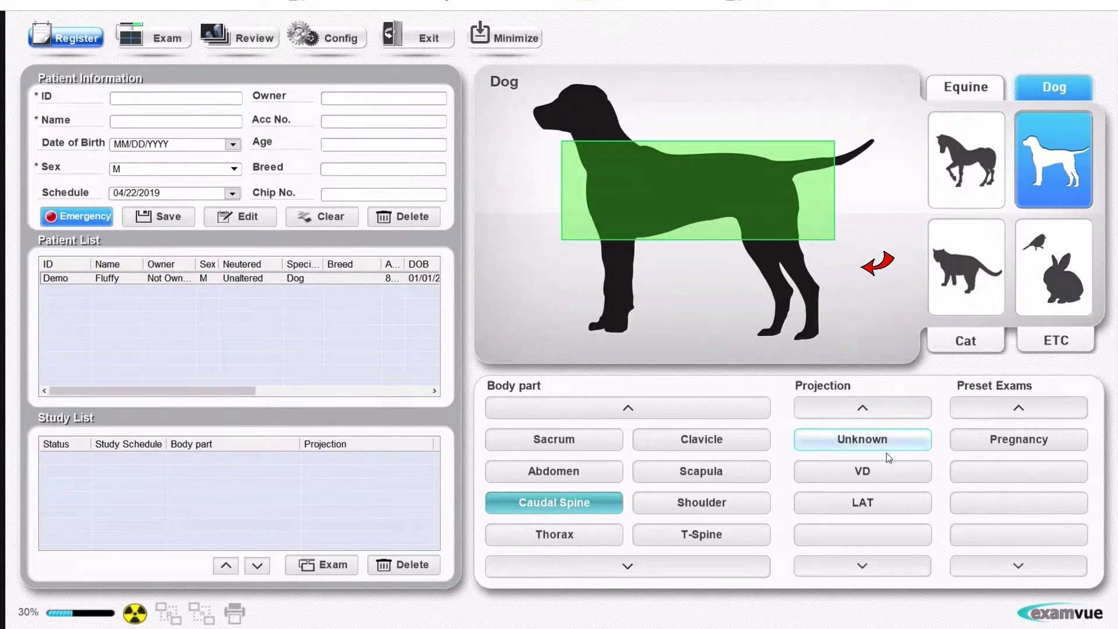
left_click(858, 473)
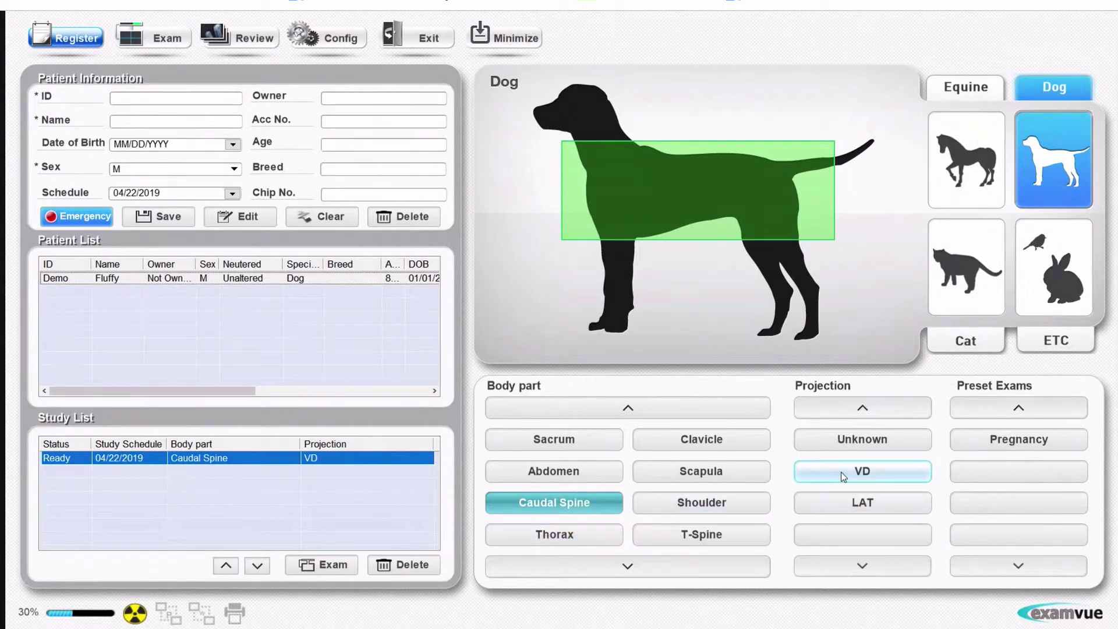
left_click(844, 503)
Step: Add Thorax DV and VD studies, moving Thorax VD up and back down
left_click(555, 534)
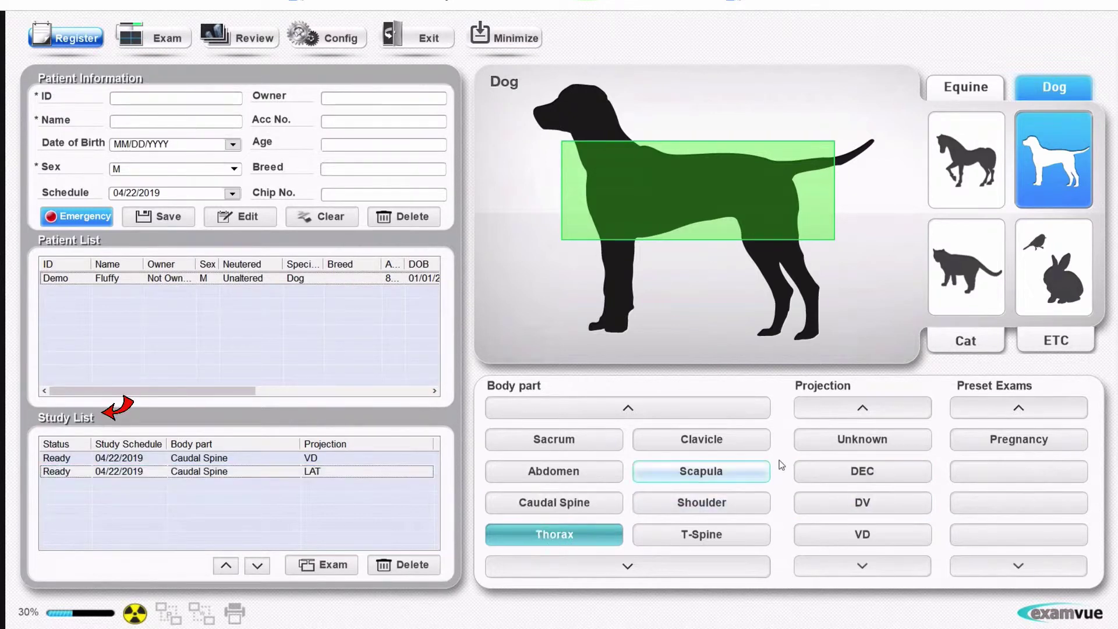
left_click(827, 504)
left_click(839, 534)
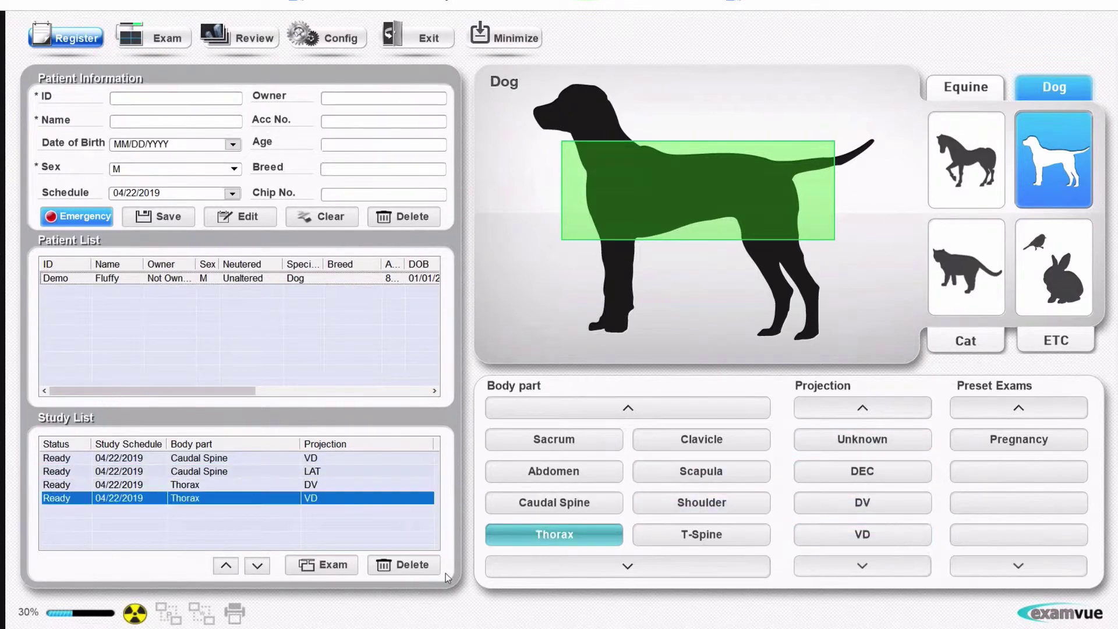
left_click(226, 565)
left_click(254, 564)
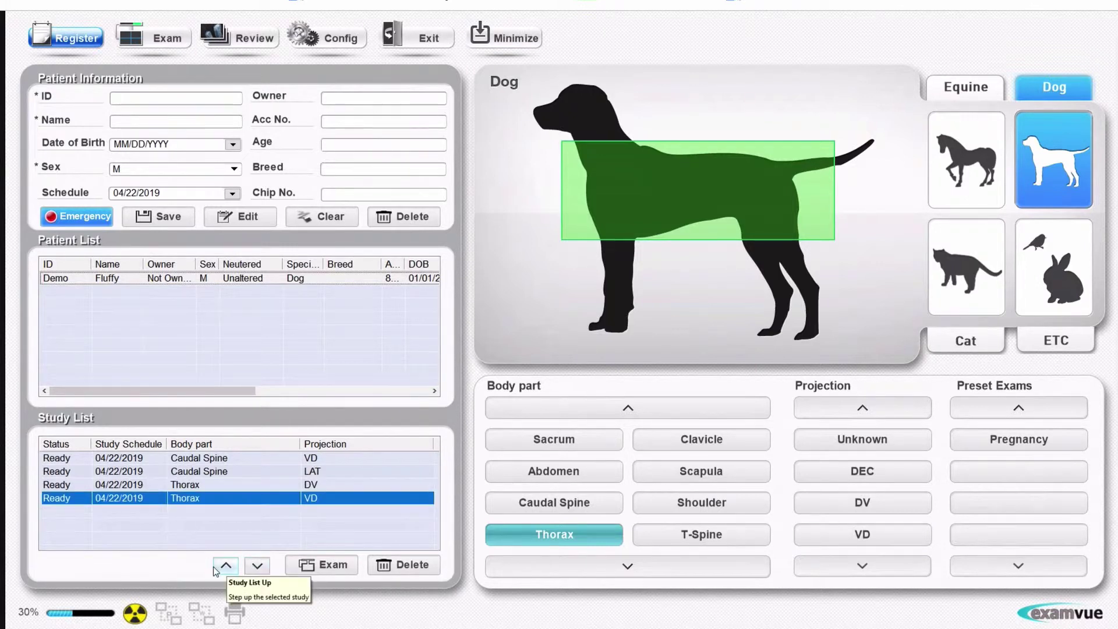
Step: Delete the Thorax VD study, add Abdomen VD and LAT, and start Fluffy's exam
left_click(389, 565)
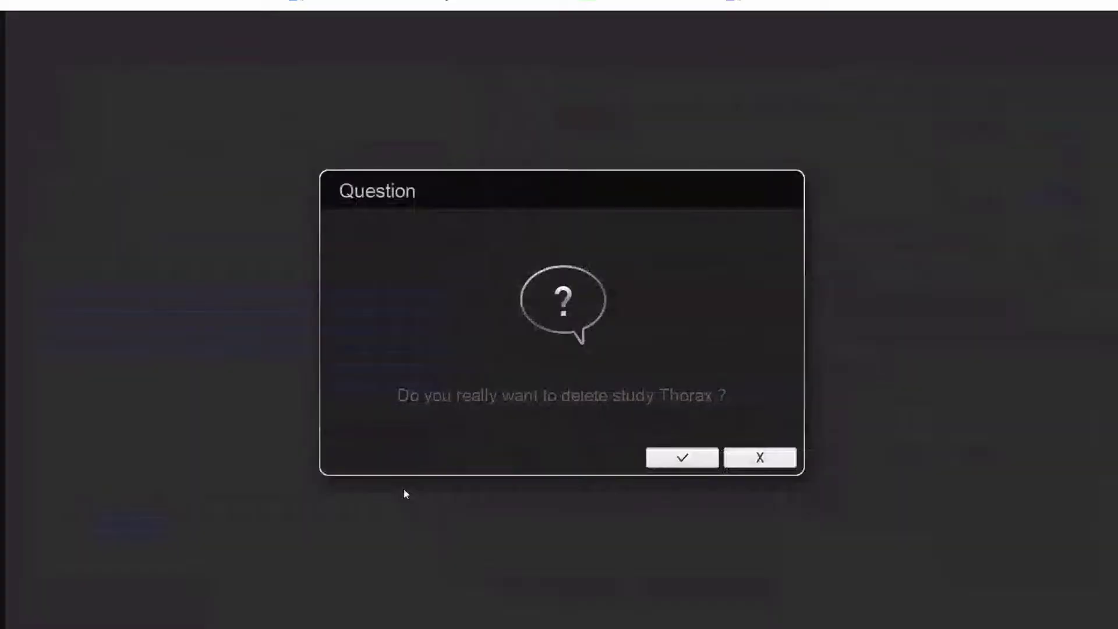
left_click(680, 462)
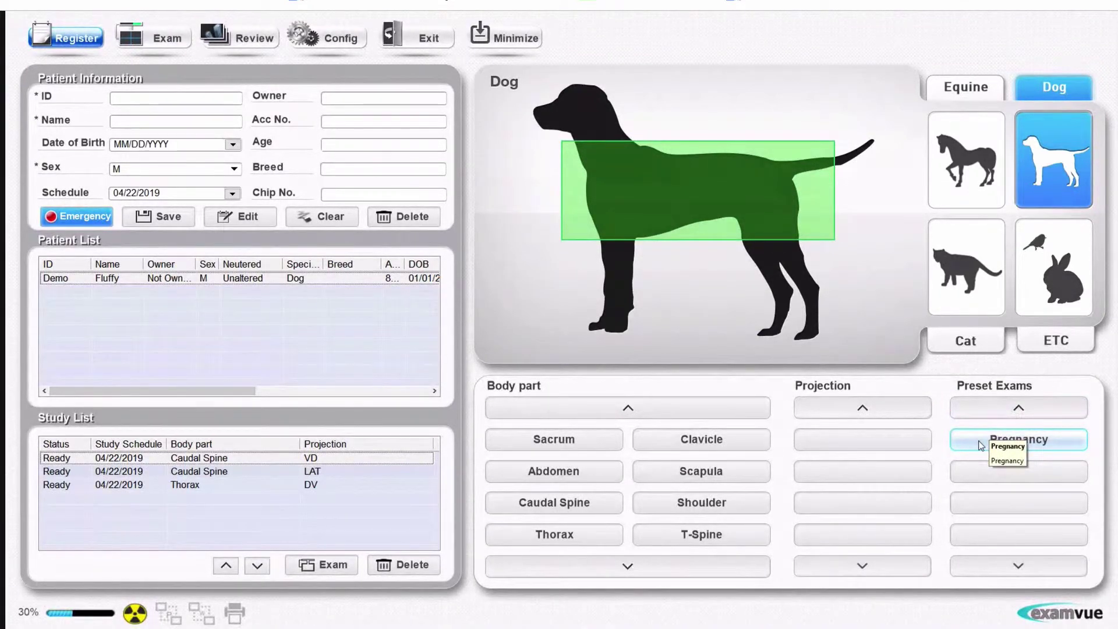
left_click(982, 446)
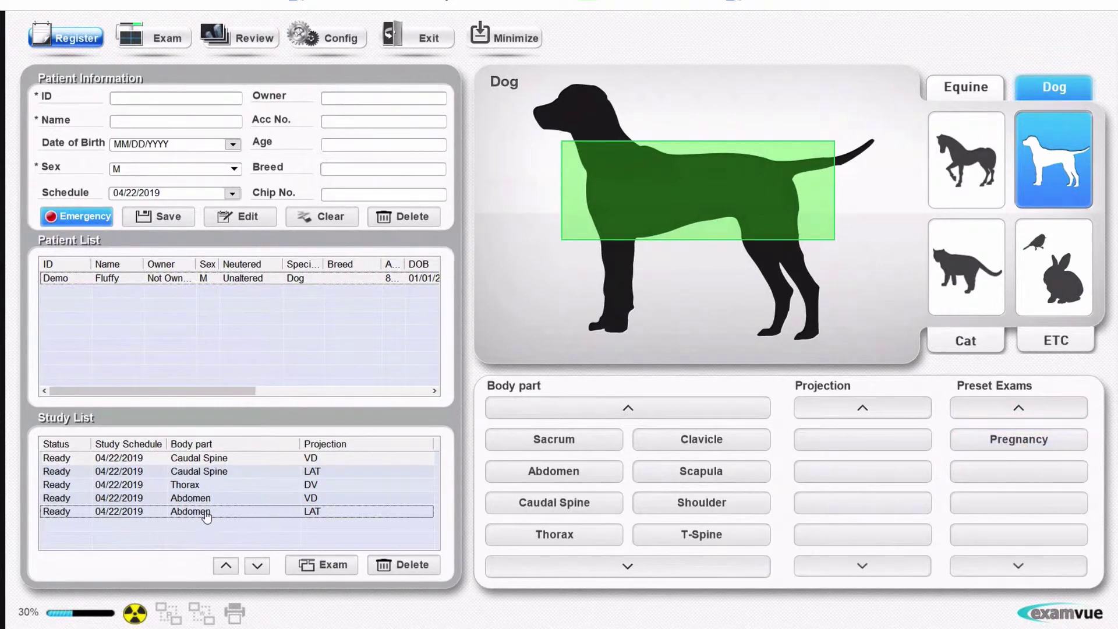
left_click(313, 566)
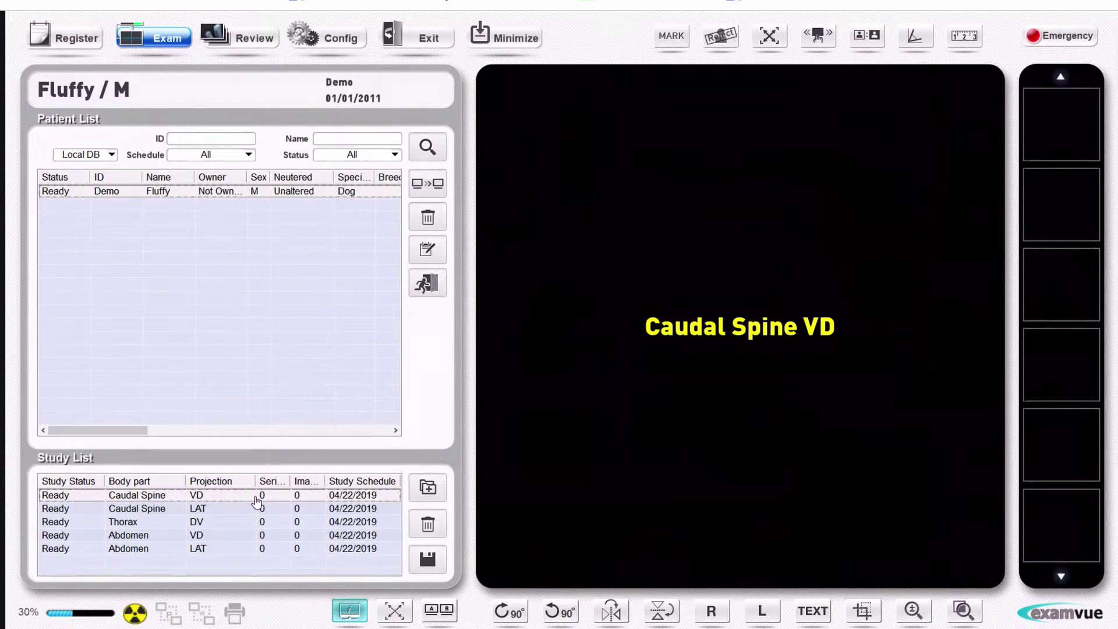
Step: Acquire the Caudal Spine VD, Caudal Spine LAT and Thorax DV images, then view the second Caudal Spine LAT
left_click(257, 499)
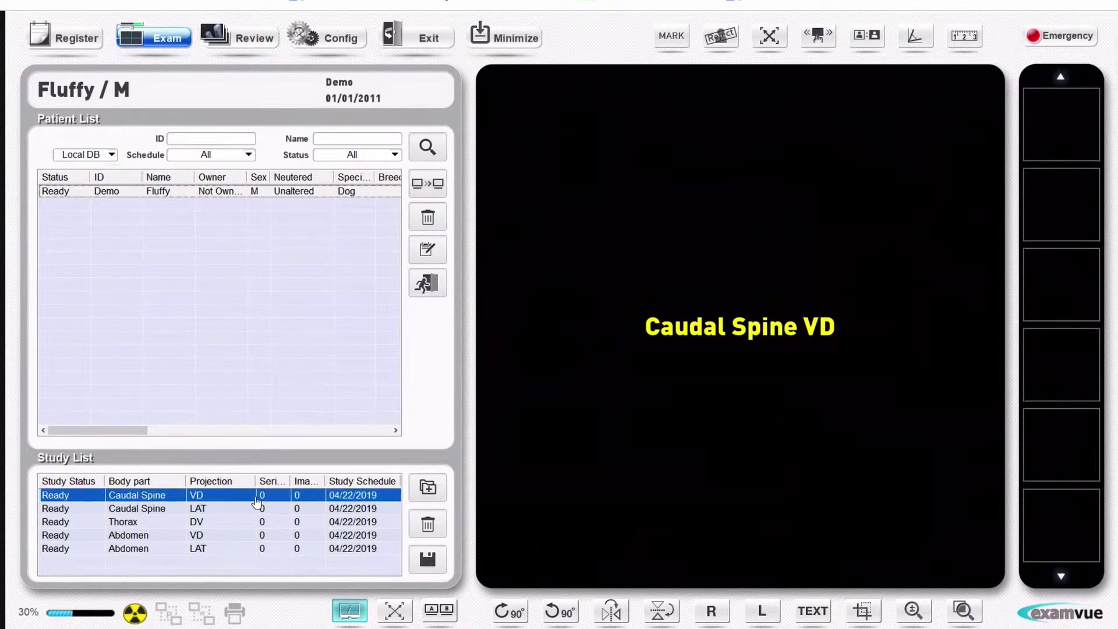
double_click(257, 499)
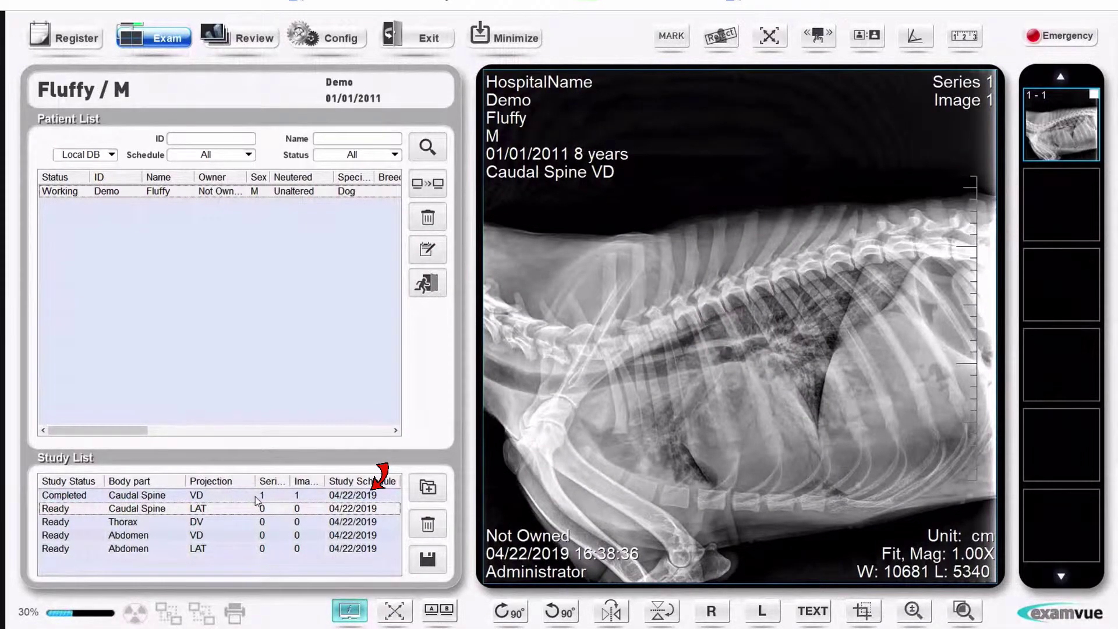
double_click(255, 497)
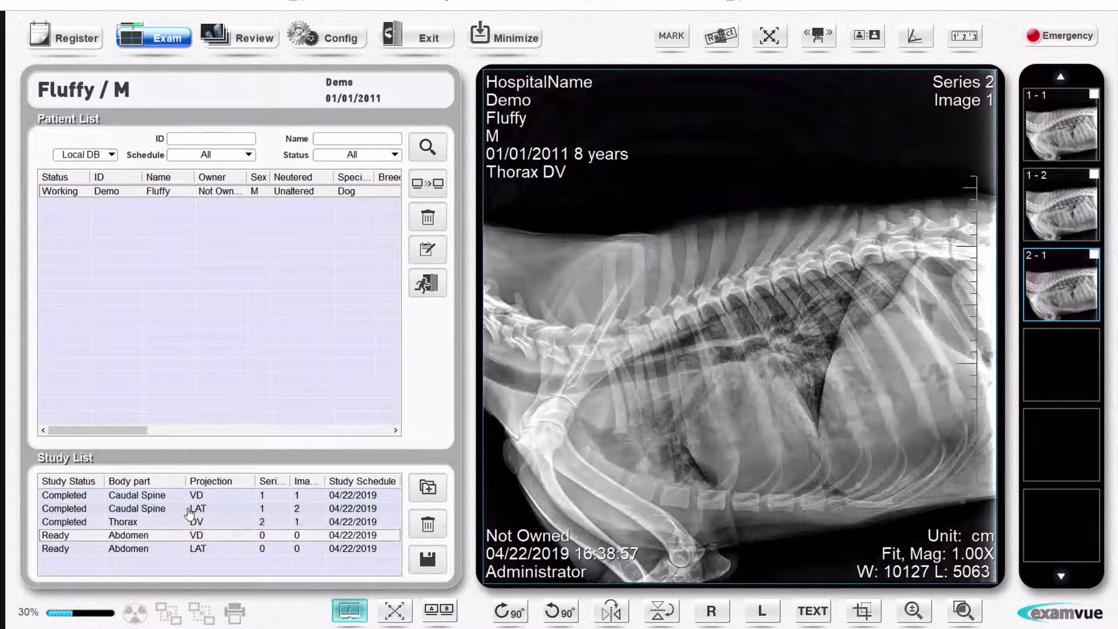
left_click(187, 511)
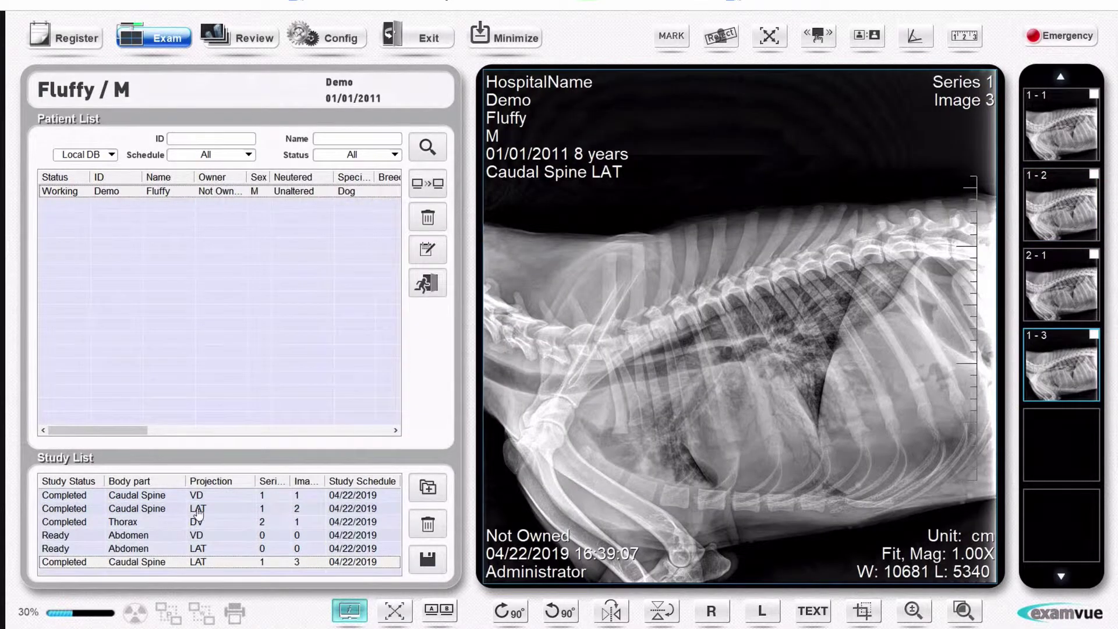
left_click(183, 511)
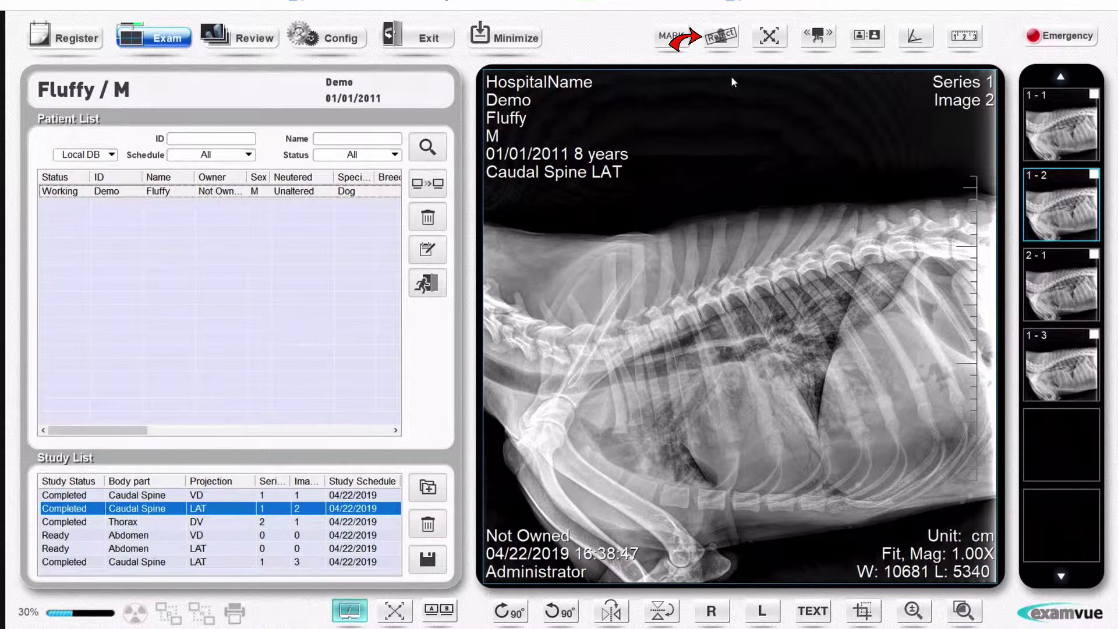
Step: Reject the second Caudal Spine LAT image with reason Training after entering the password
left_click(725, 47)
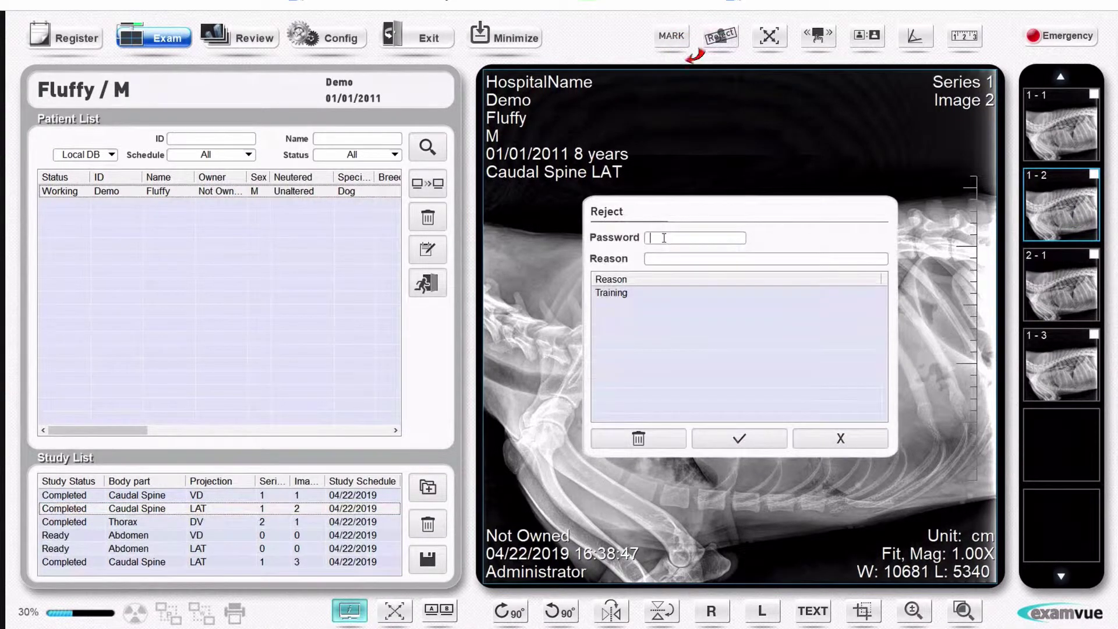
type("123")
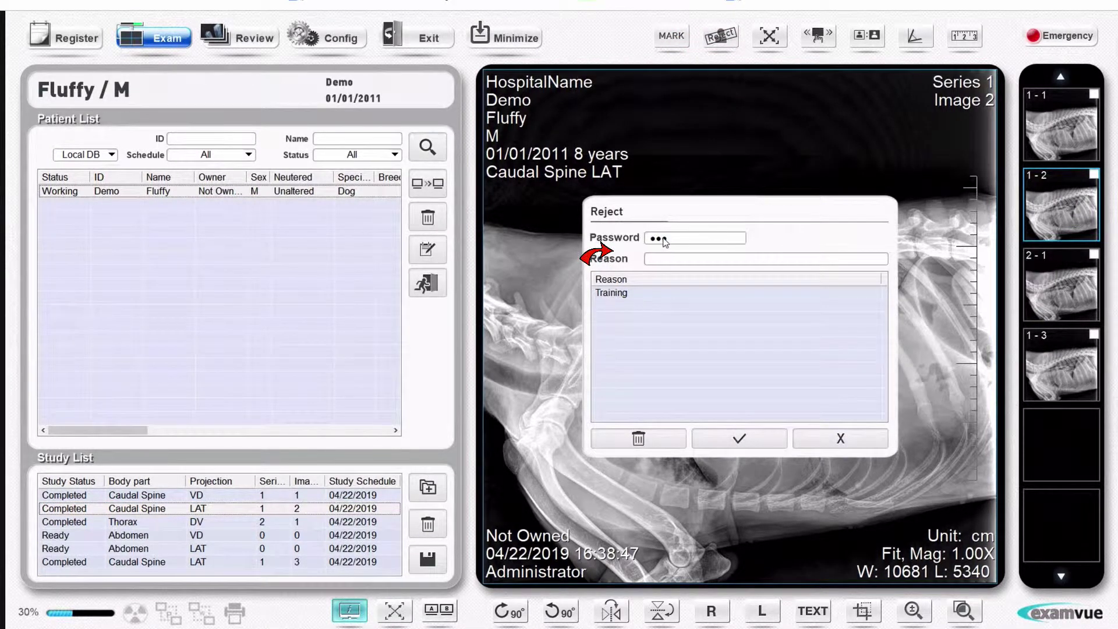
left_click(671, 261)
left_click(654, 293)
left_click(743, 436)
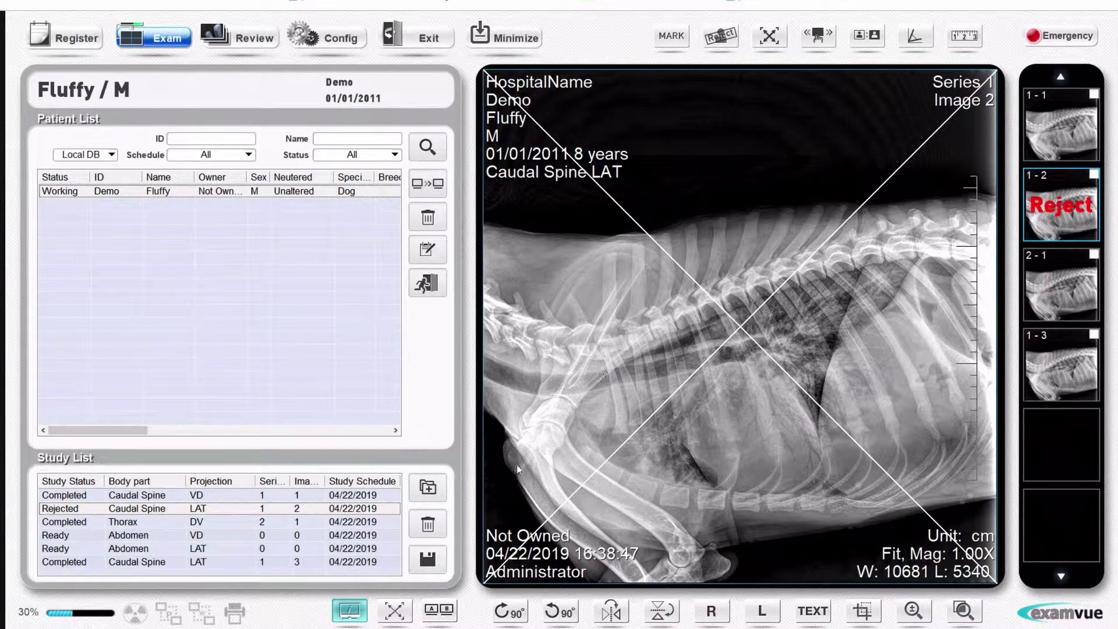
Step: Lower the Caudal Spine VD image's window level and rotate it a full turn back to horizontal
left_click(292, 496)
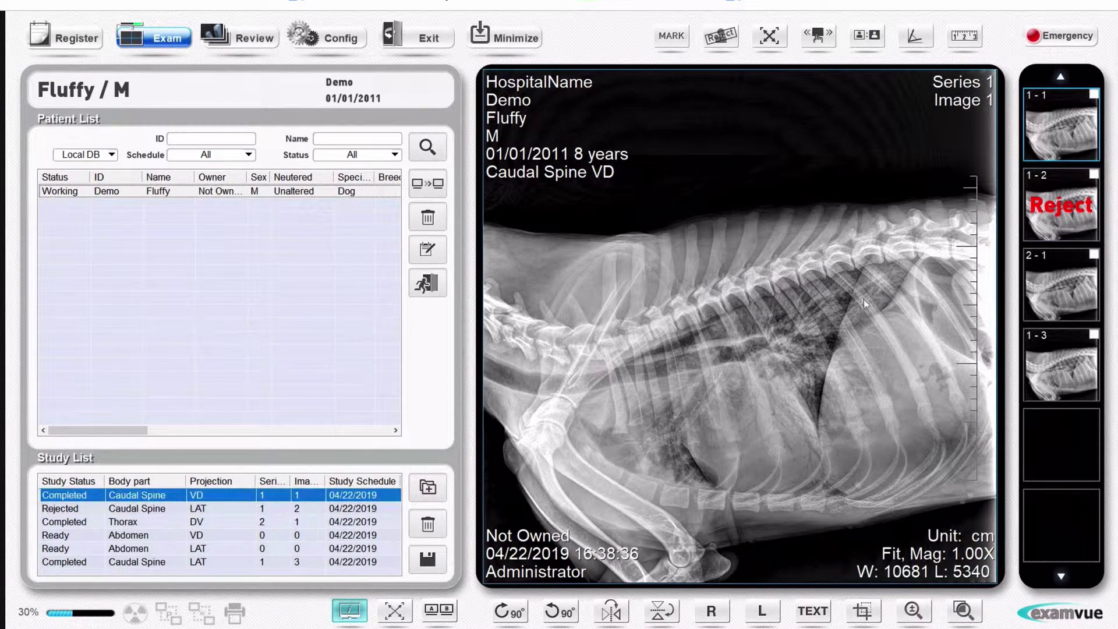
mouse_move(715, 319)
left_mouse_down()
mouse_move(774, 312)
mouse_move(783, 265)
mouse_move(763, 308)
mouse_move(704, 312)
mouse_move(735, 316)
left_mouse_up()
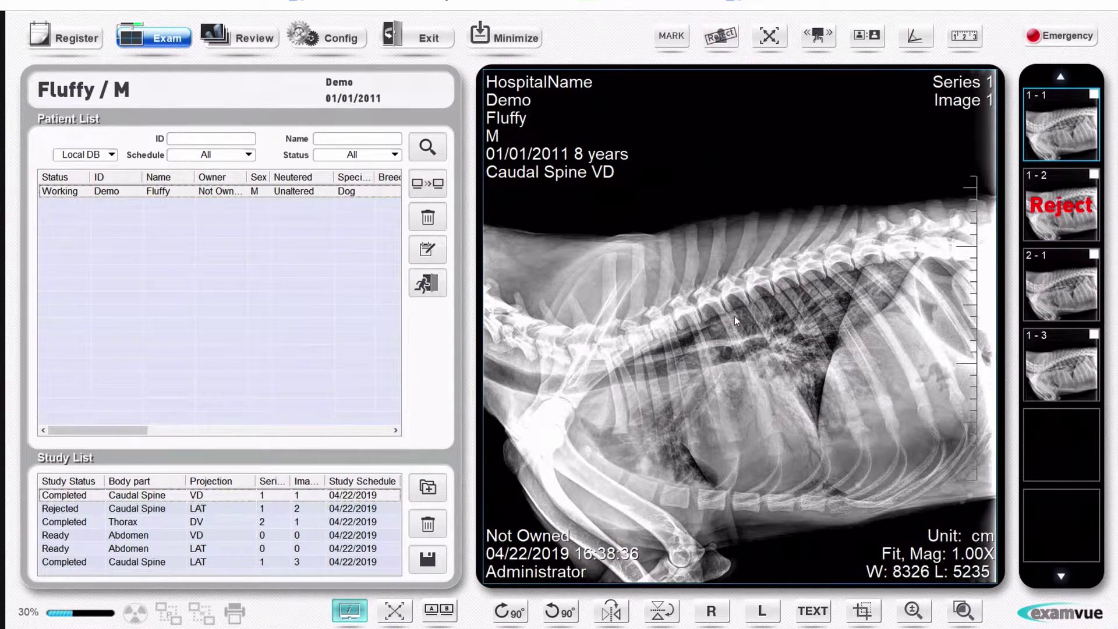
left_click(555, 613)
left_click(555, 612)
left_click(556, 612)
left_click(557, 613)
Step: Place an R side marker above the spine and briefly magnify a region
left_click(710, 617)
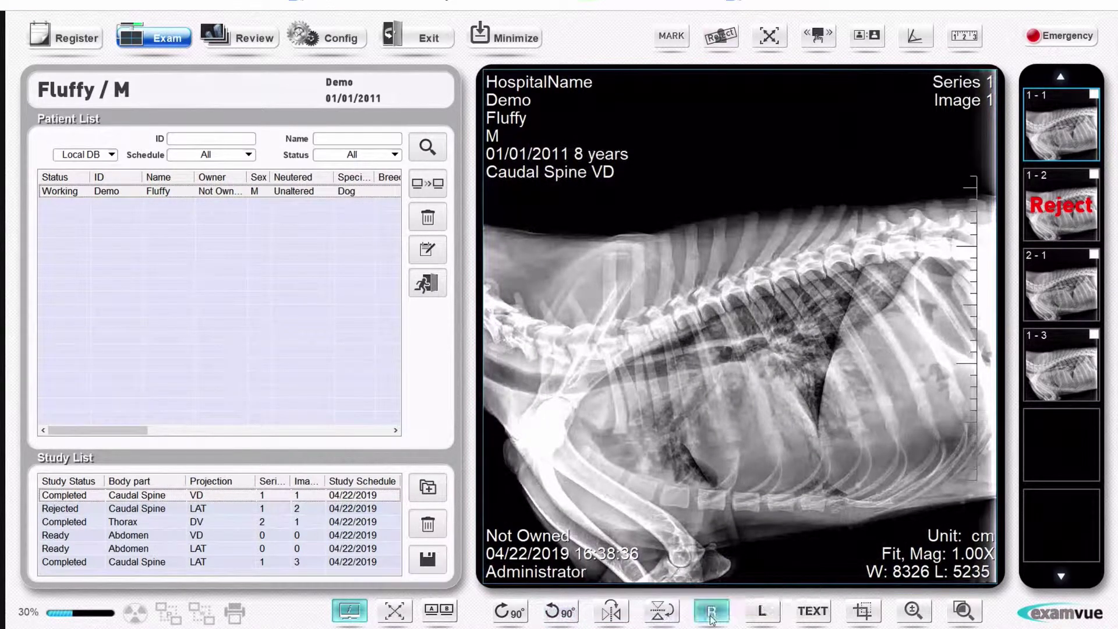
left_click(597, 228)
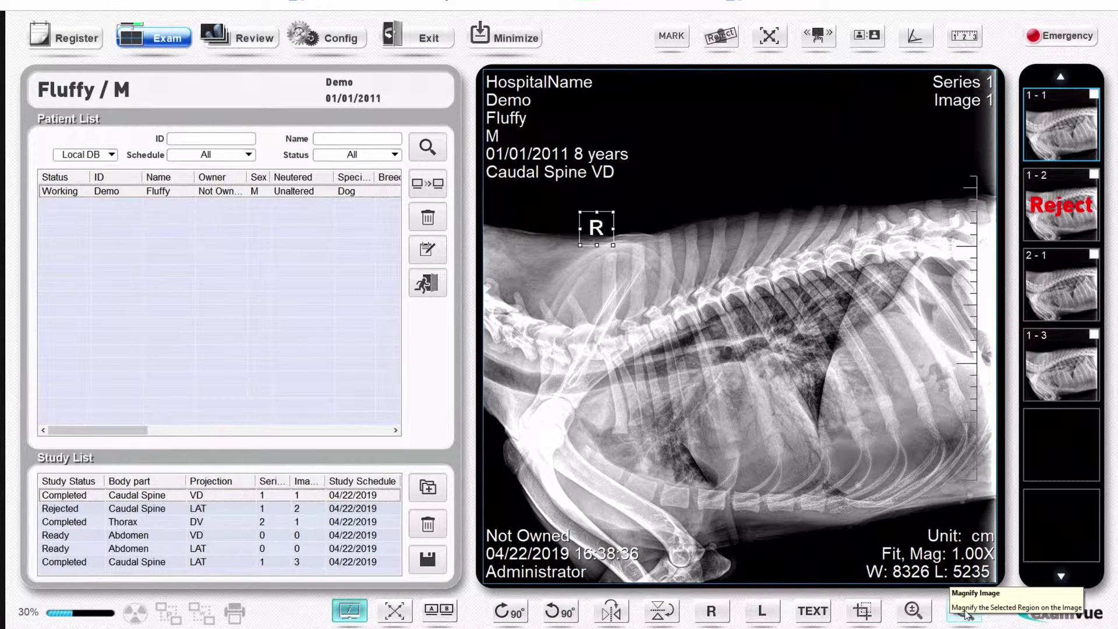
left_click(965, 612)
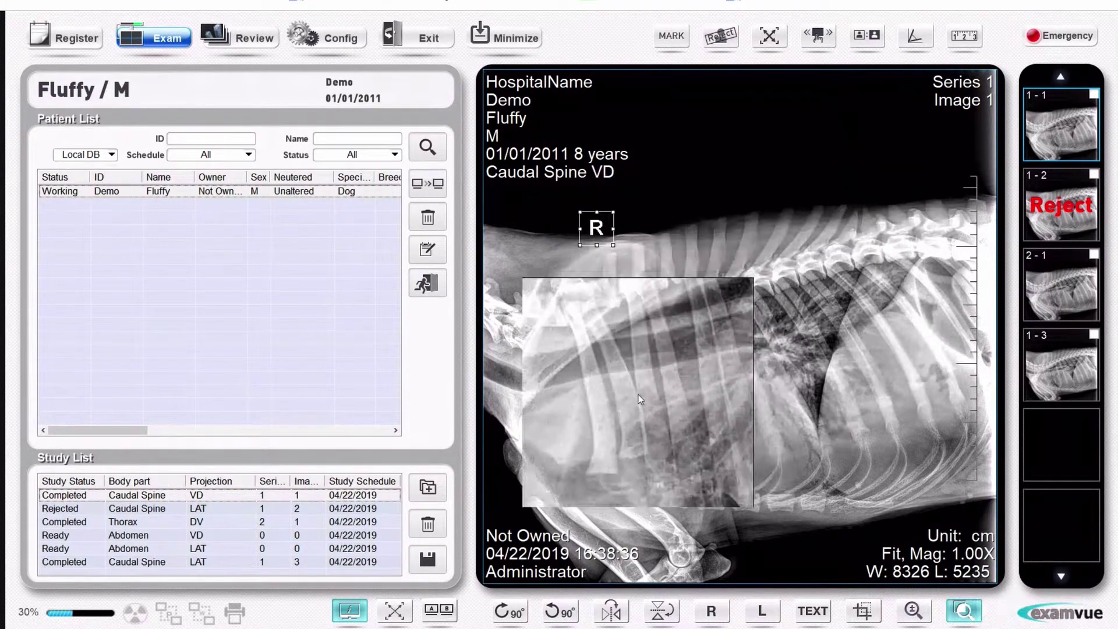
left_click(639, 397)
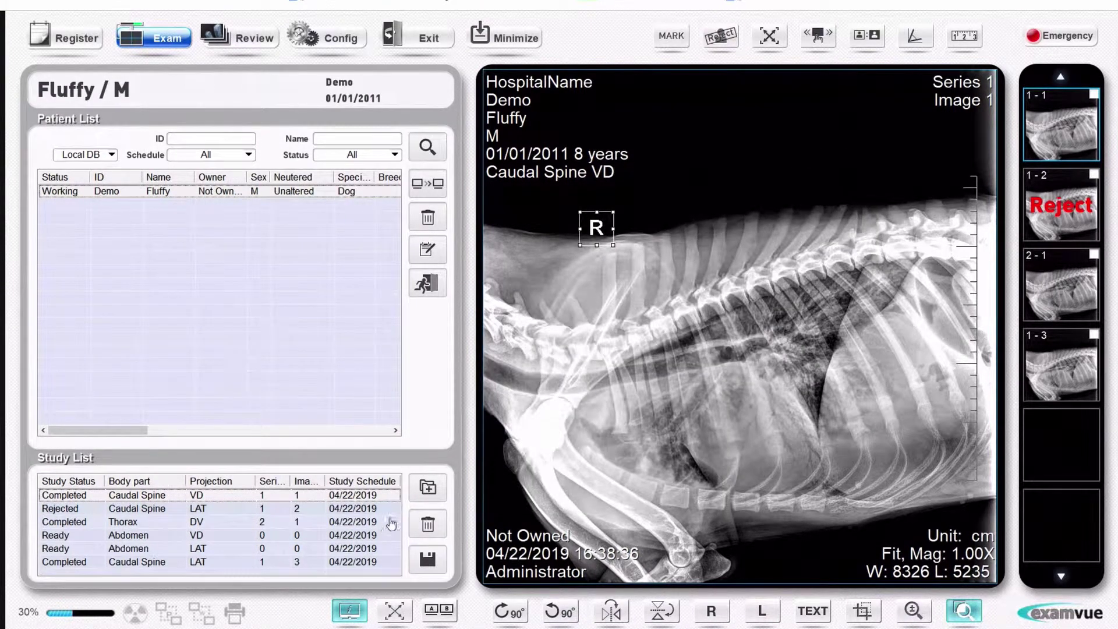
Step: Add a C-Spine VD study to Fluffy's exam and acquire its neck X-ray
left_click(427, 489)
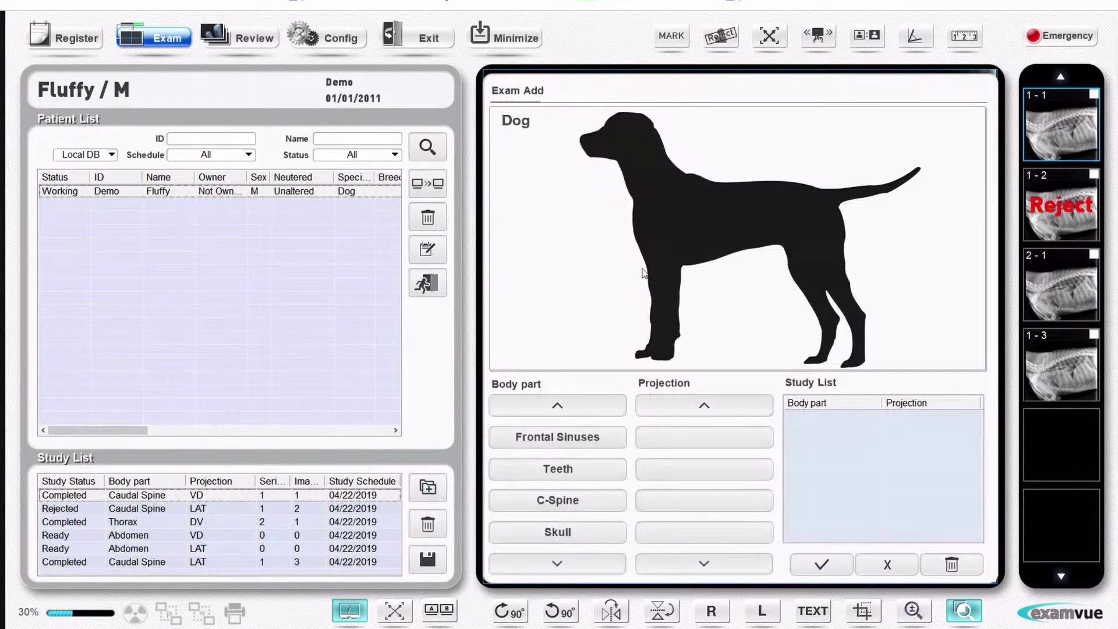
left_click(567, 500)
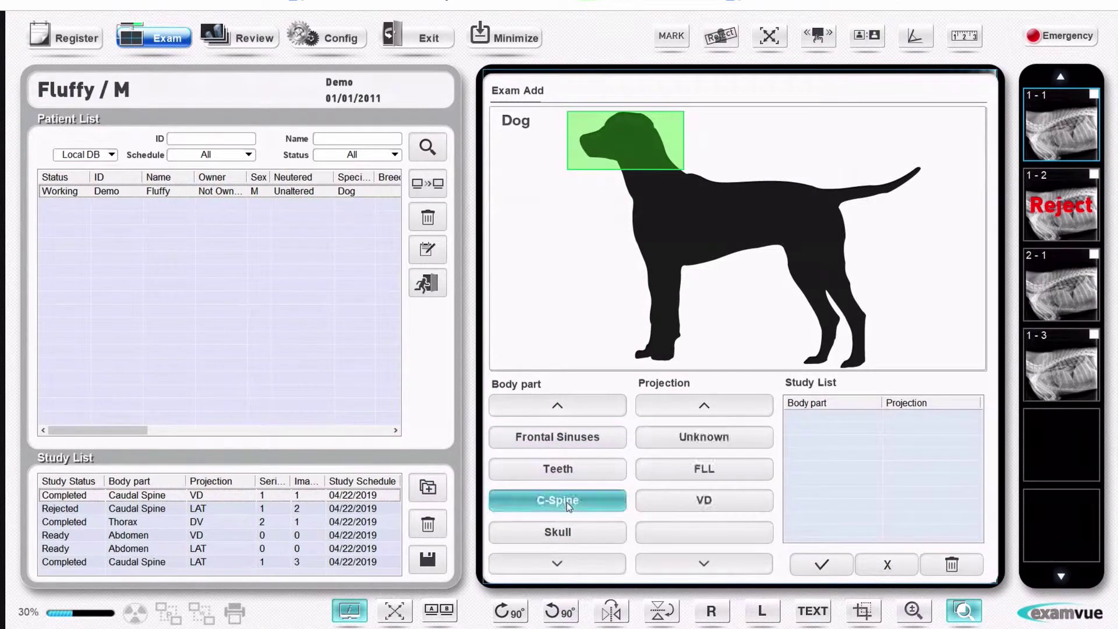
left_click(707, 498)
left_click(824, 565)
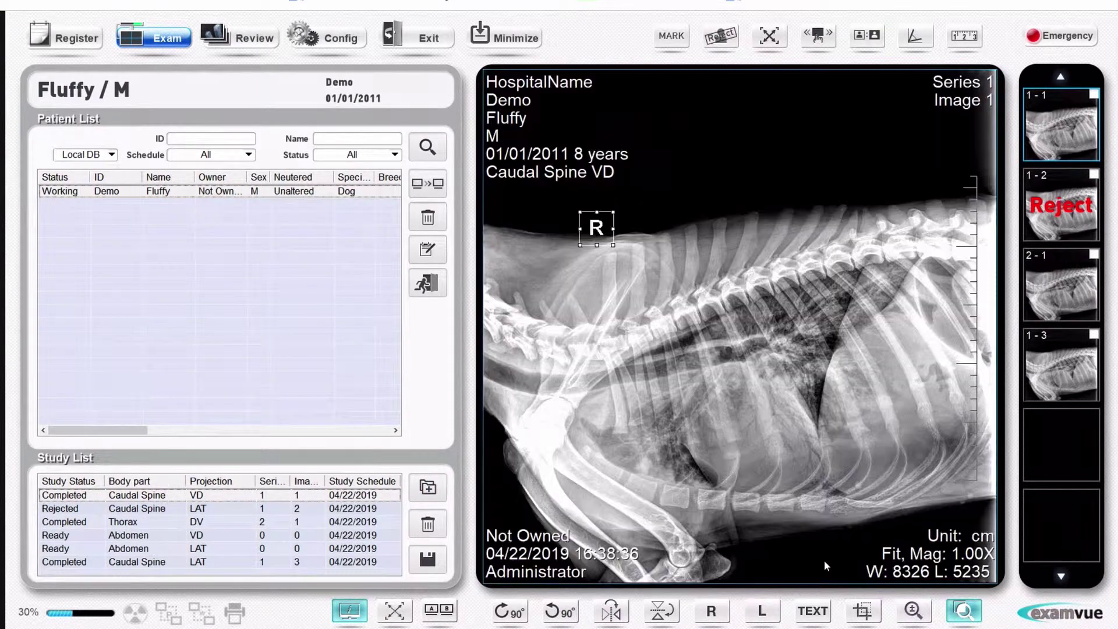
left_click(197, 550)
double_click(197, 550)
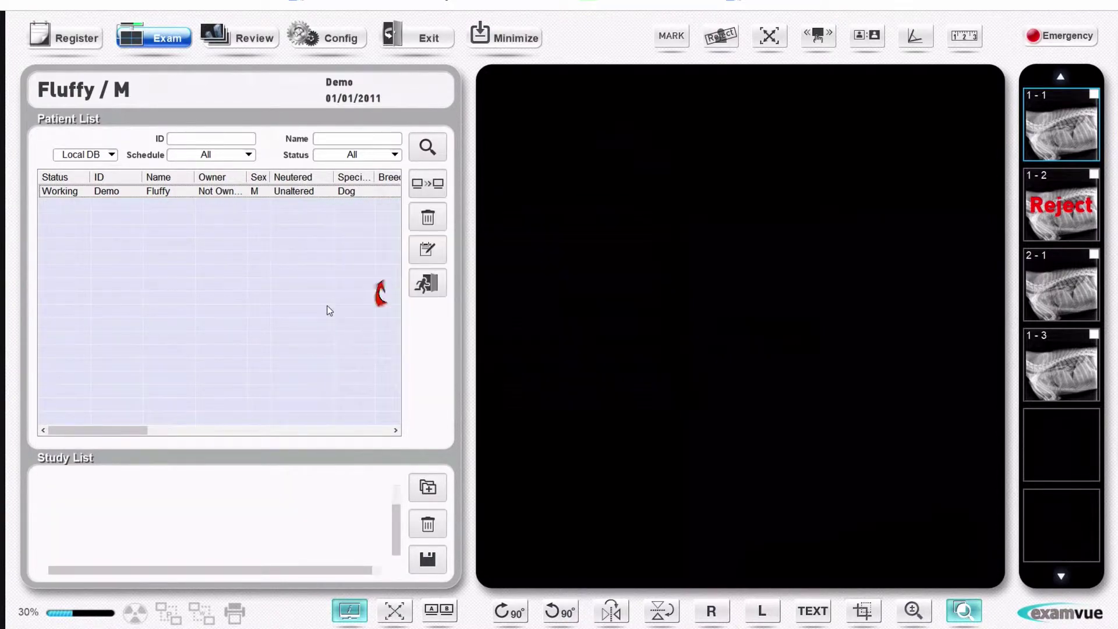
Step: Close Fluffy's study and refresh the patient search to list waiting patients
left_click(431, 285)
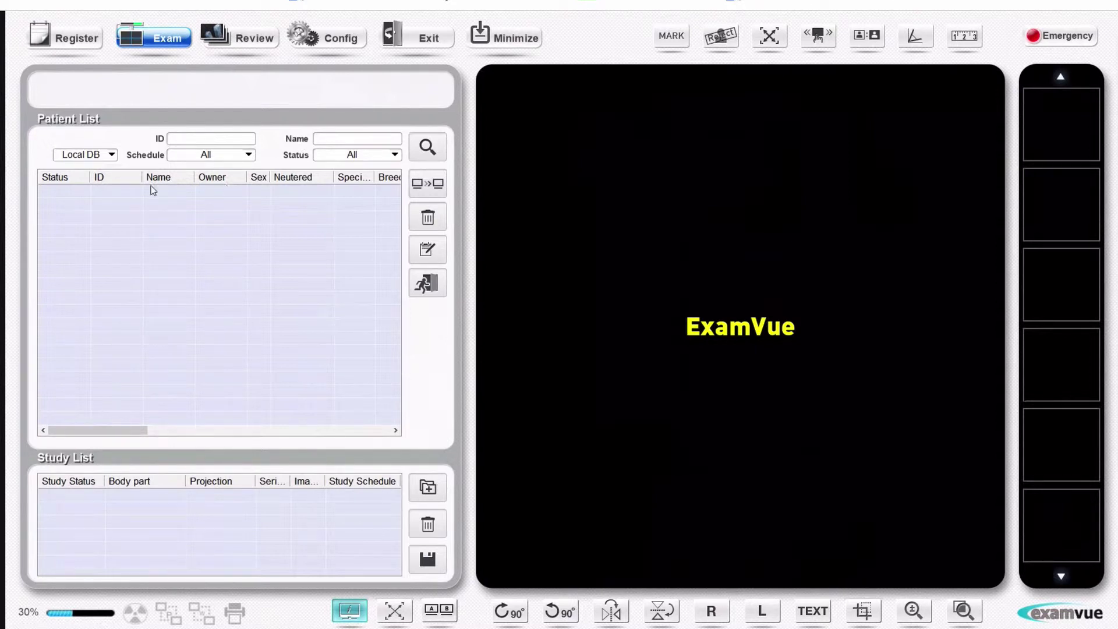
left_click(427, 147)
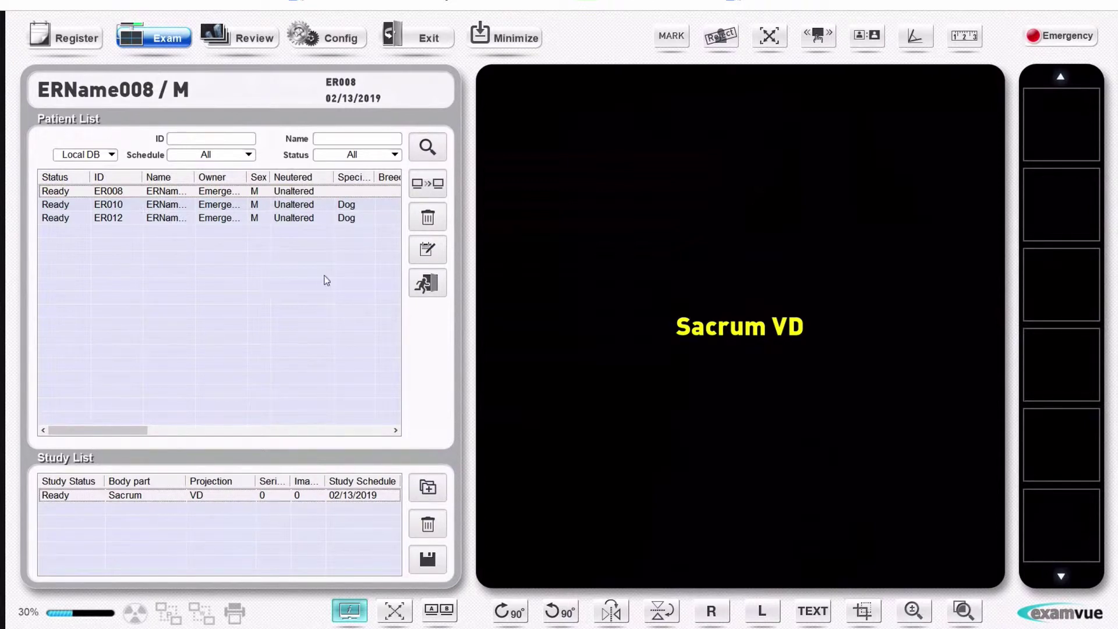
Step: Open Review for Fluffy's Caudal Spine, Thorax and C-Spine series and check the File In/Out settings
left_click(248, 39)
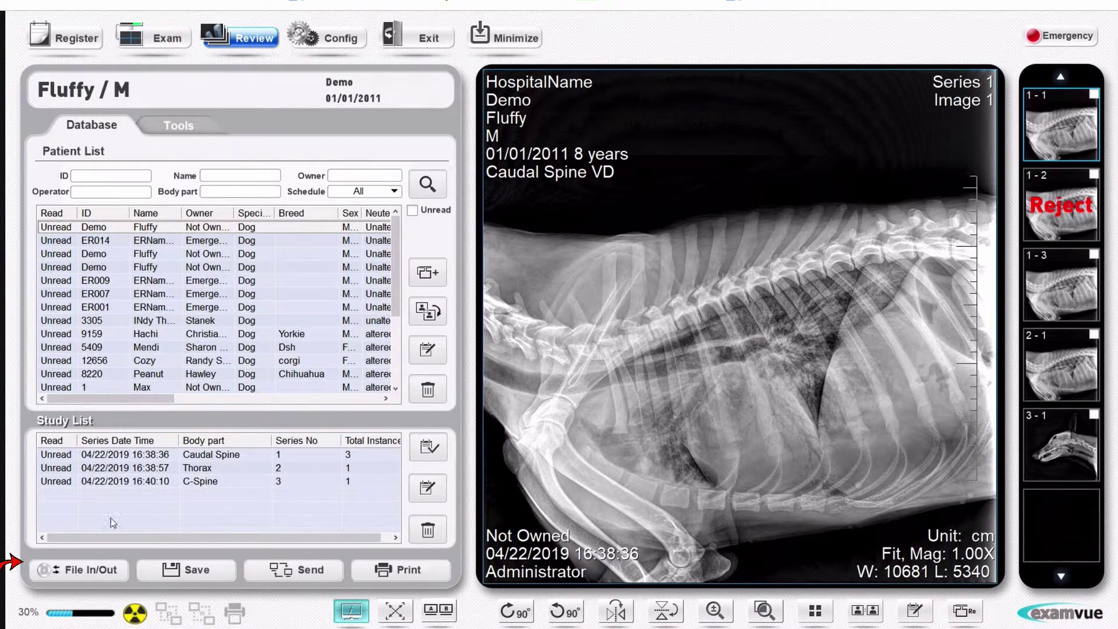
left_click(89, 569)
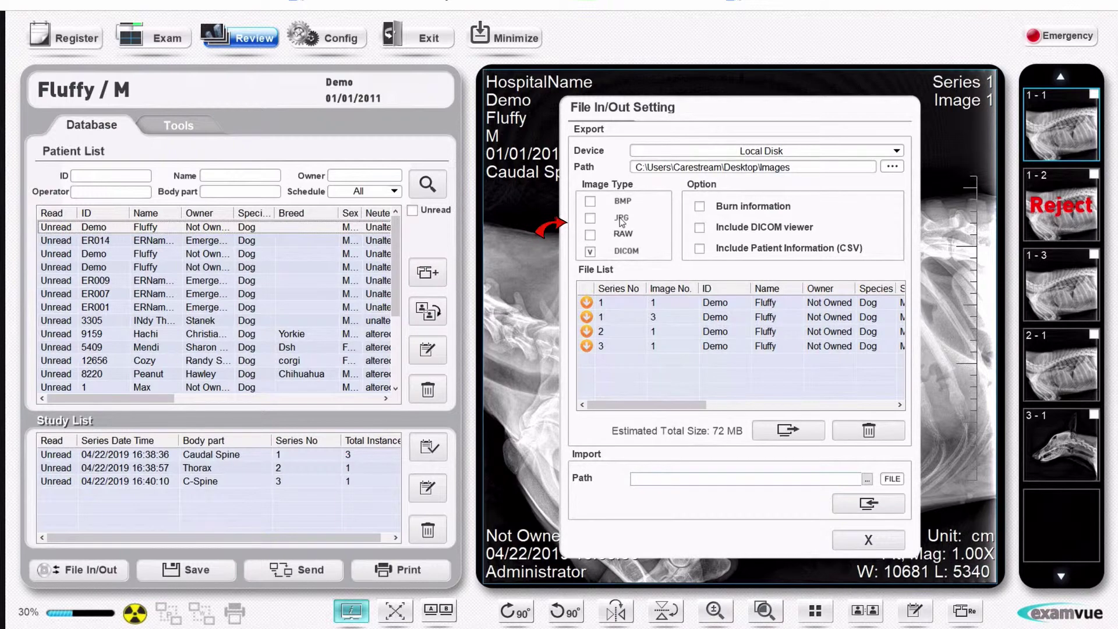
left_click(868, 540)
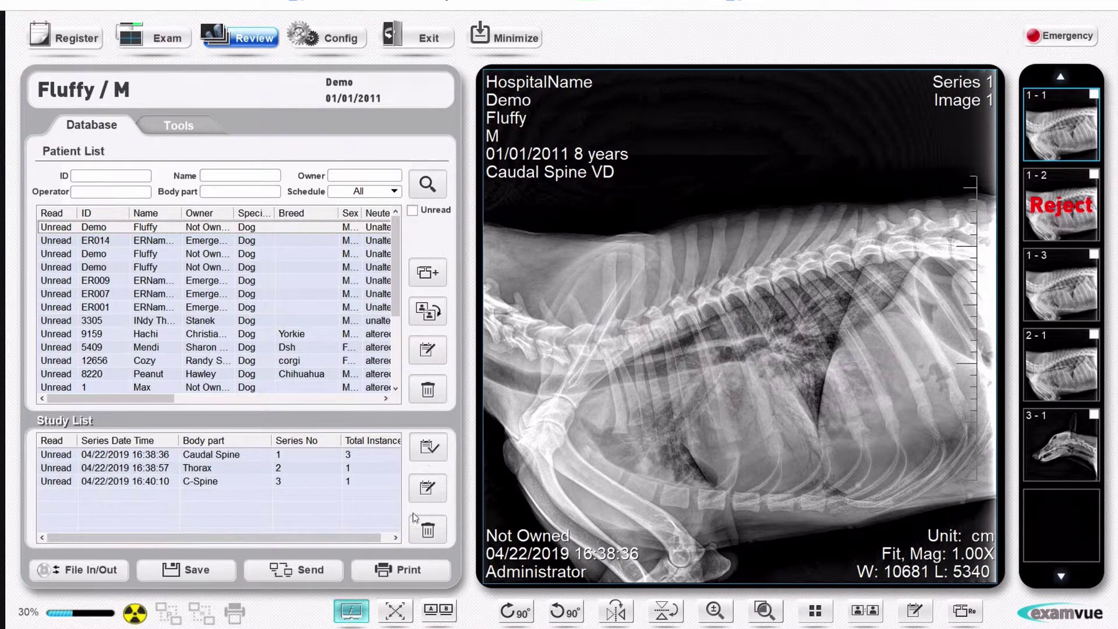
left_click(303, 568)
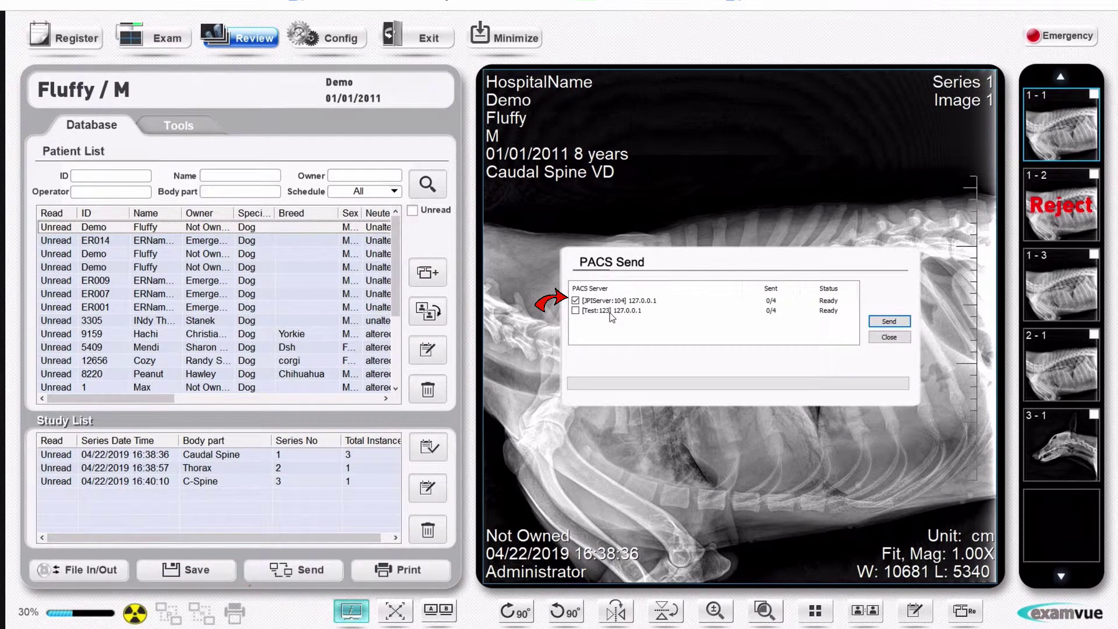
left_click(889, 337)
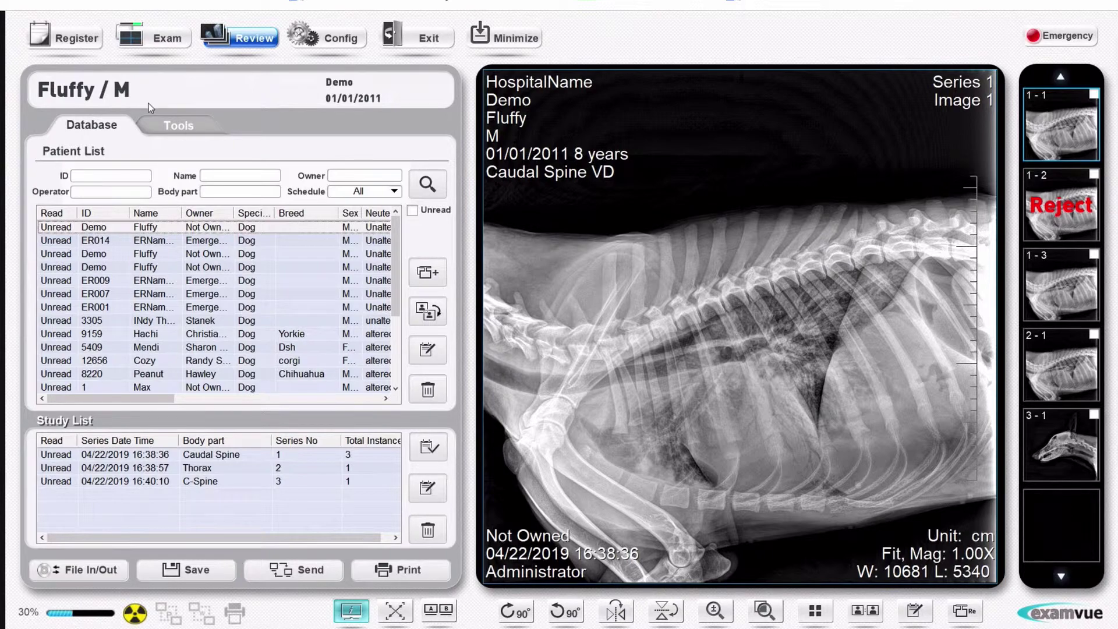
Step: Start a VHS measurement and draw the heart's long and short axes
left_click(178, 127)
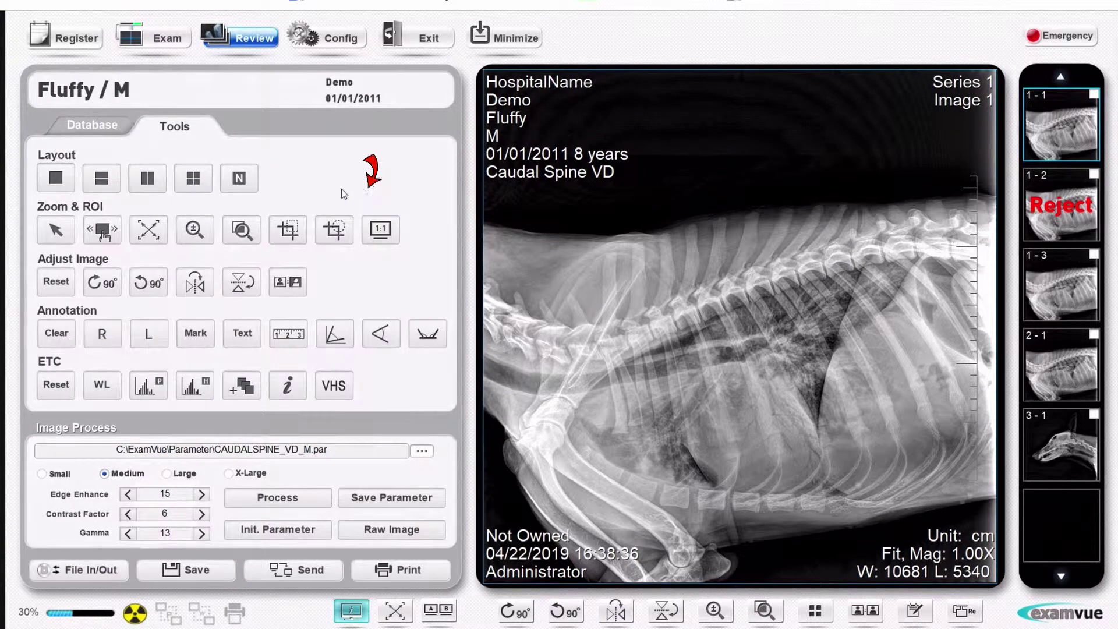
left_click(337, 389)
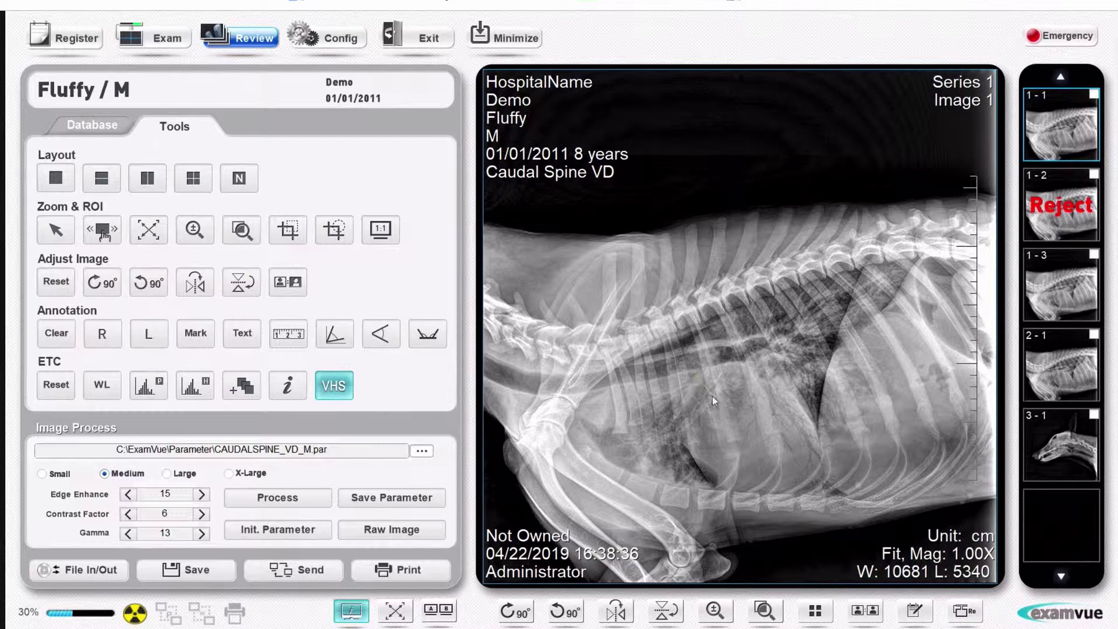
left_click_drag(784, 466, 821, 484)
left_click_drag(717, 483, 787, 389)
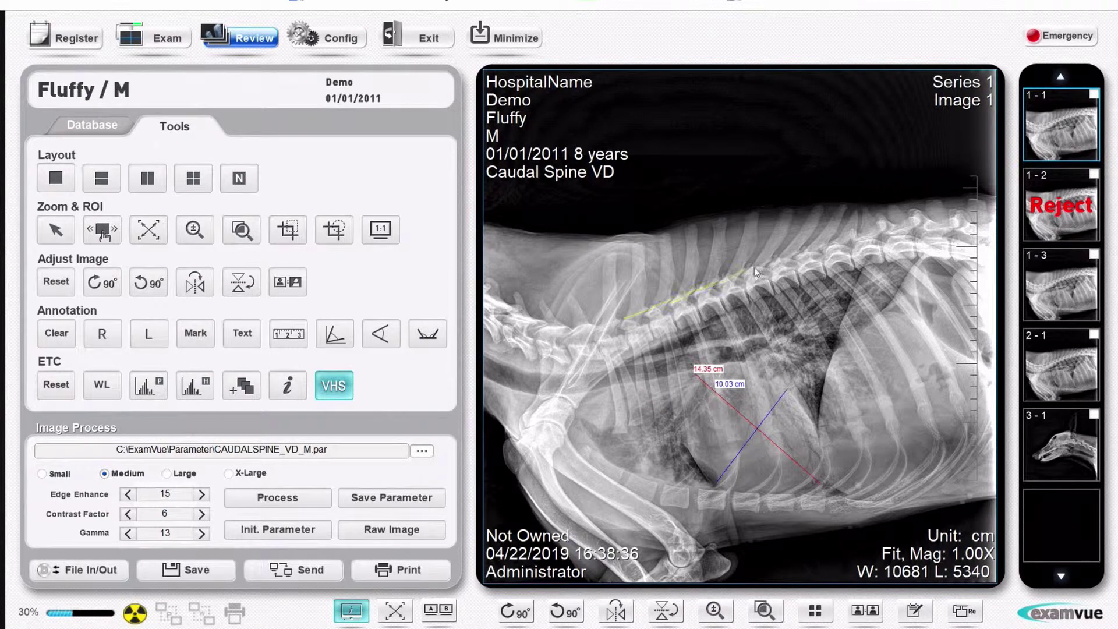
Step: Lay both axis lengths along the vertebrae and enter a heart score of 11.5
left_click_drag(753, 267, 753, 267)
left_click_drag(632, 351, 683, 328)
left_click_drag(752, 302, 888, 368)
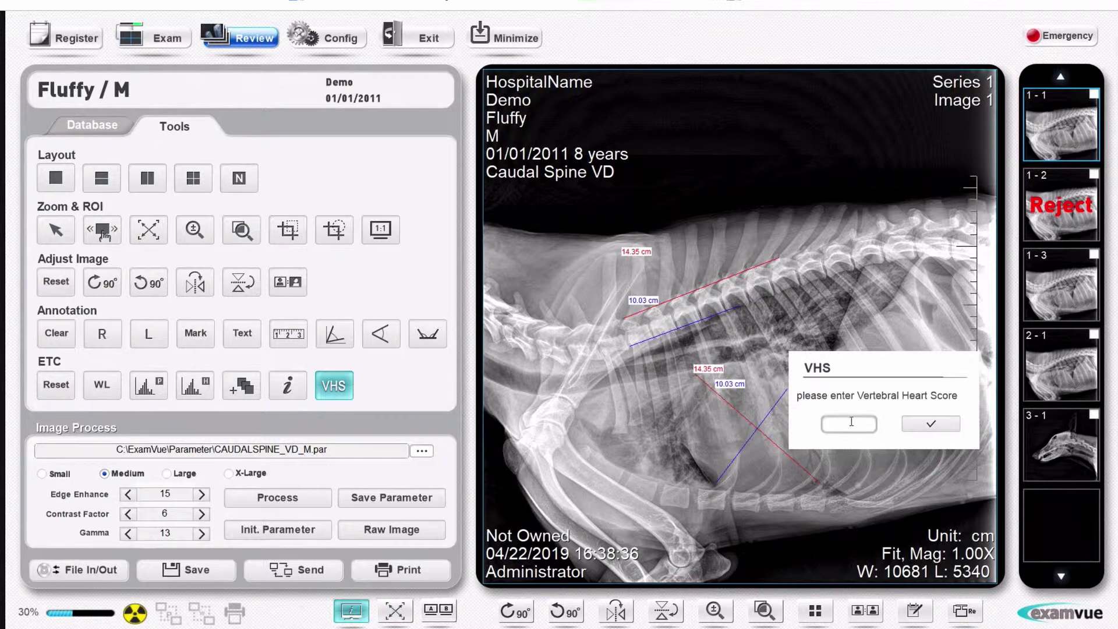
type("11.5")
Step: Confirm the 11.5 heart score, move its VHS label beside the heart lines, toggle Invert, and return to the database
left_click(931, 423)
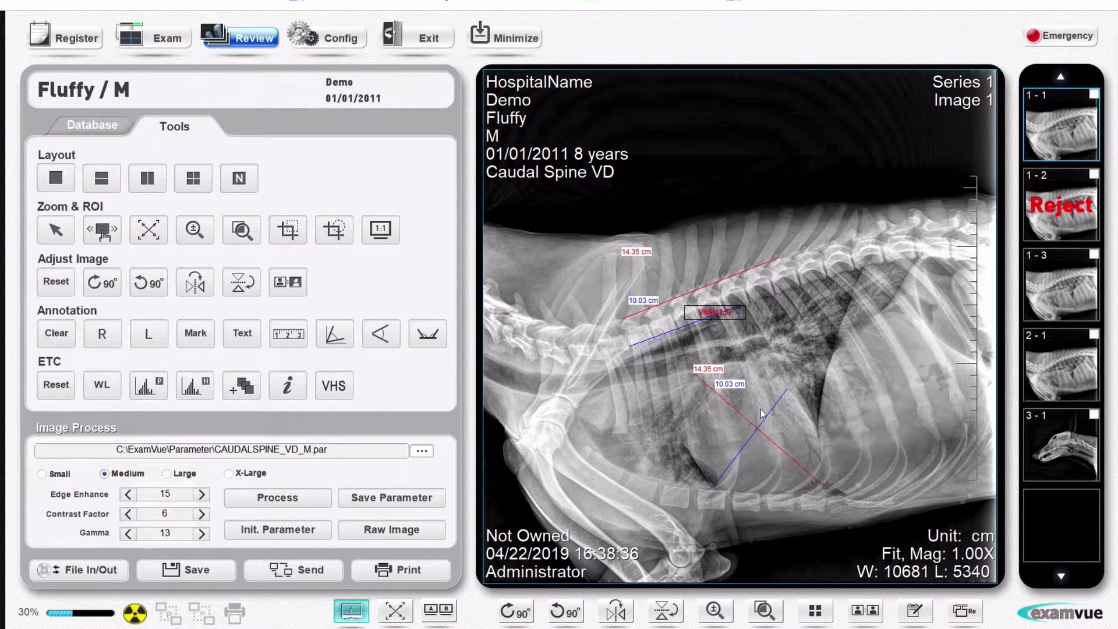
left_click_drag(704, 324, 720, 433)
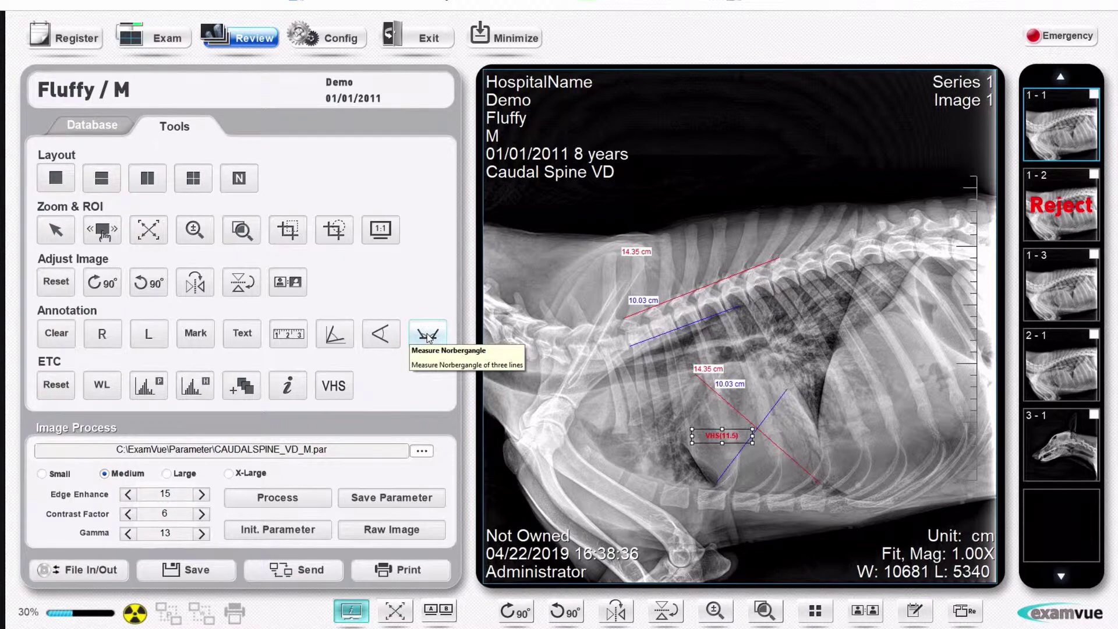
left_click(297, 287)
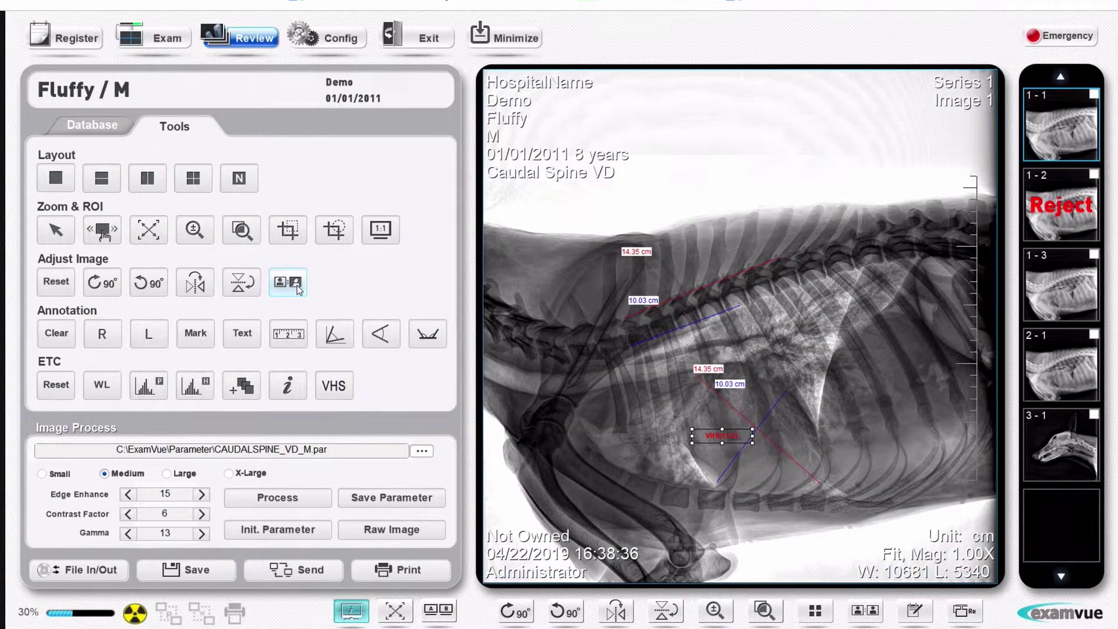
left_click(297, 288)
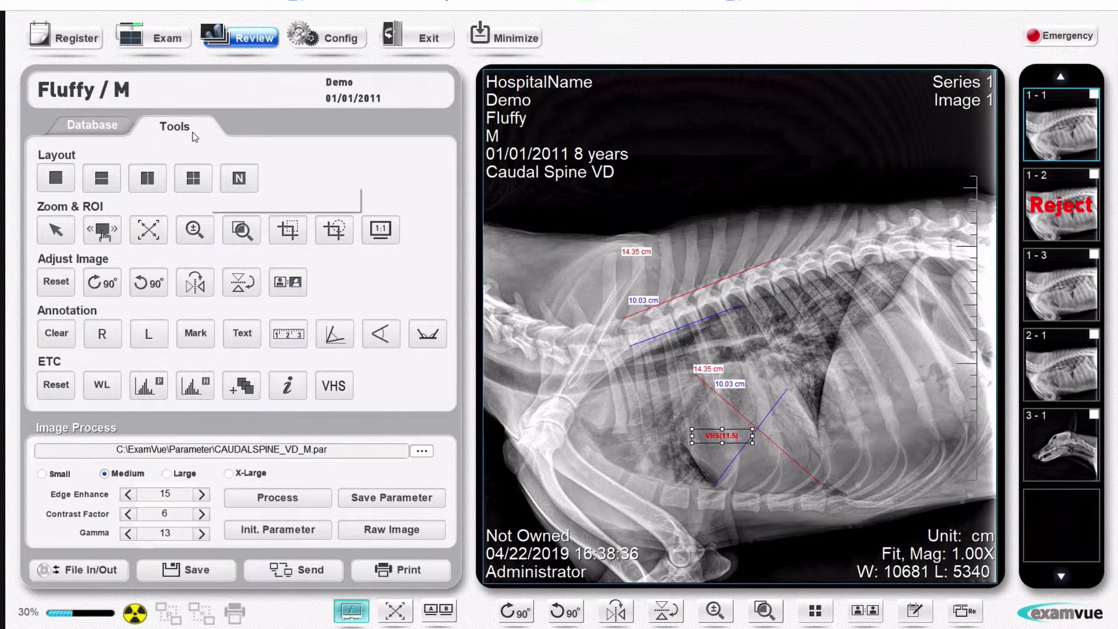
left_click(86, 125)
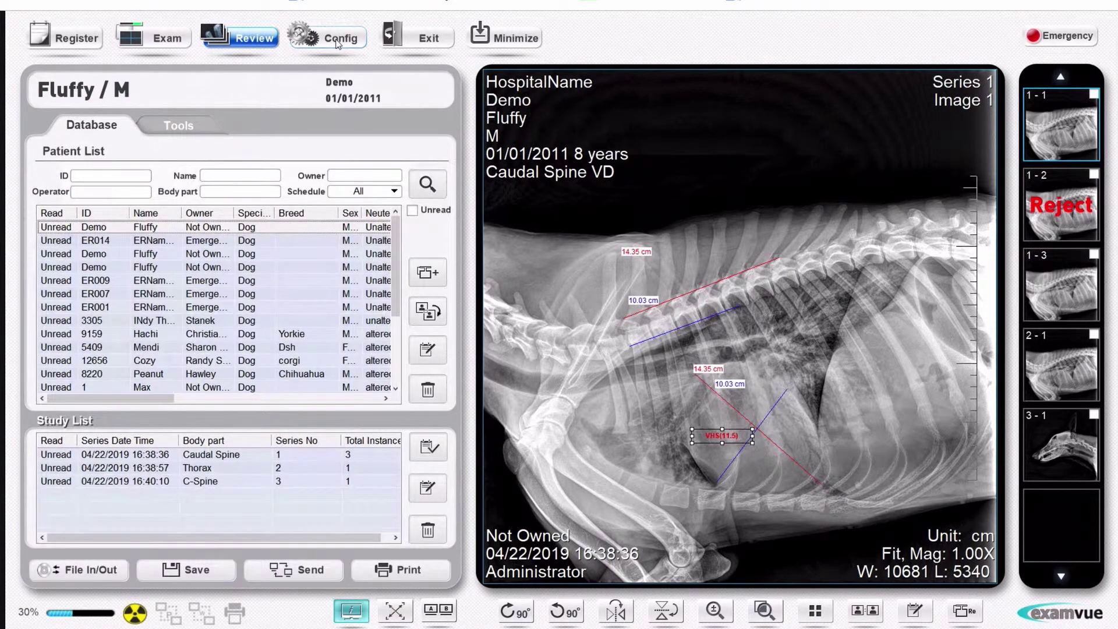
Step: Open Config and view the Display page, then the DICOM page showing ExamVue at 10.10.10.225 port 100
left_click(337, 40)
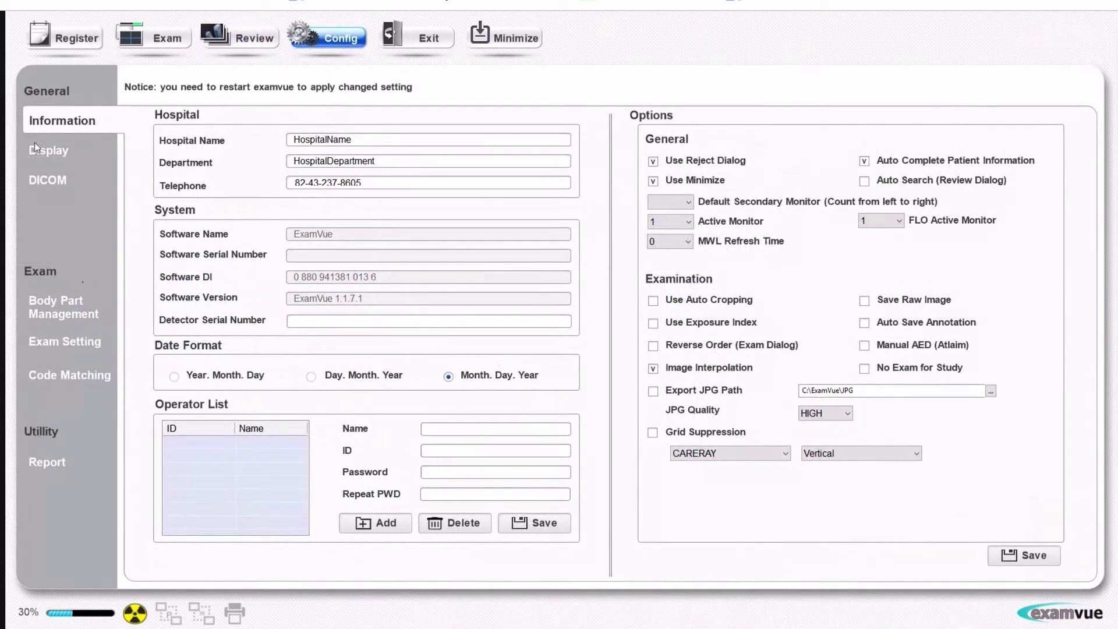
left_click(51, 149)
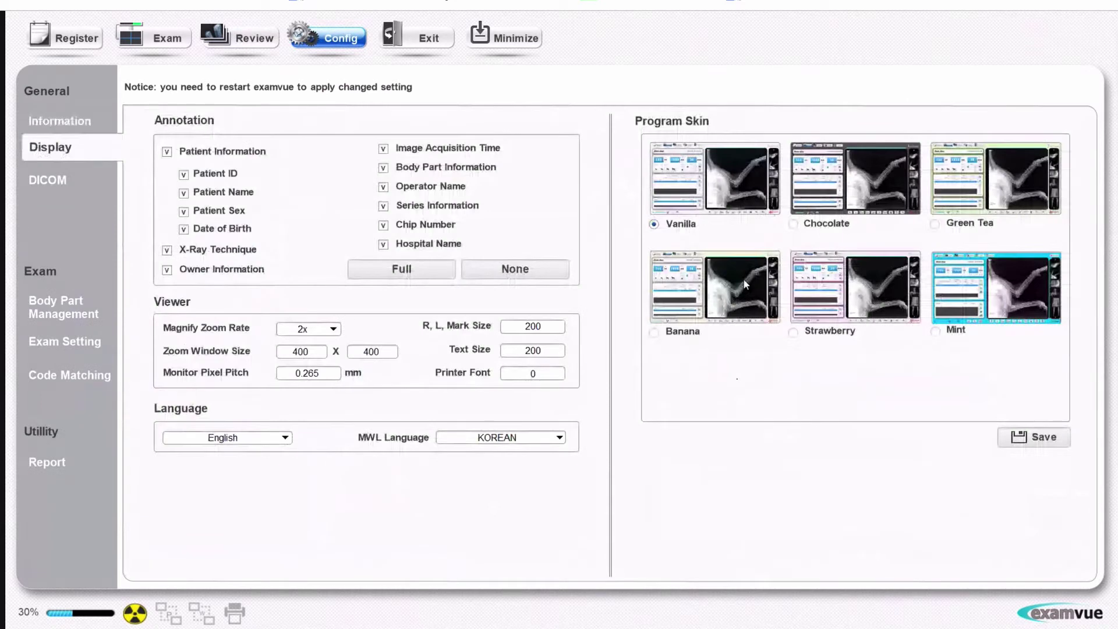
left_click(49, 175)
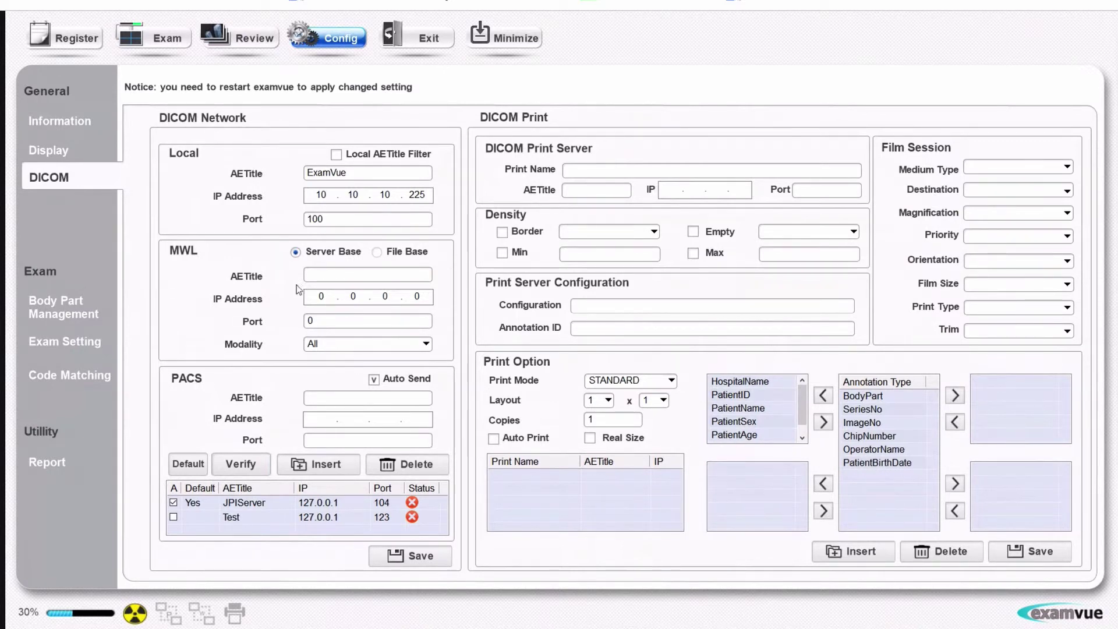
Step: Review Body Part Management and the Dog exam parameter settings, ending on the Code Matching page
left_click(78, 307)
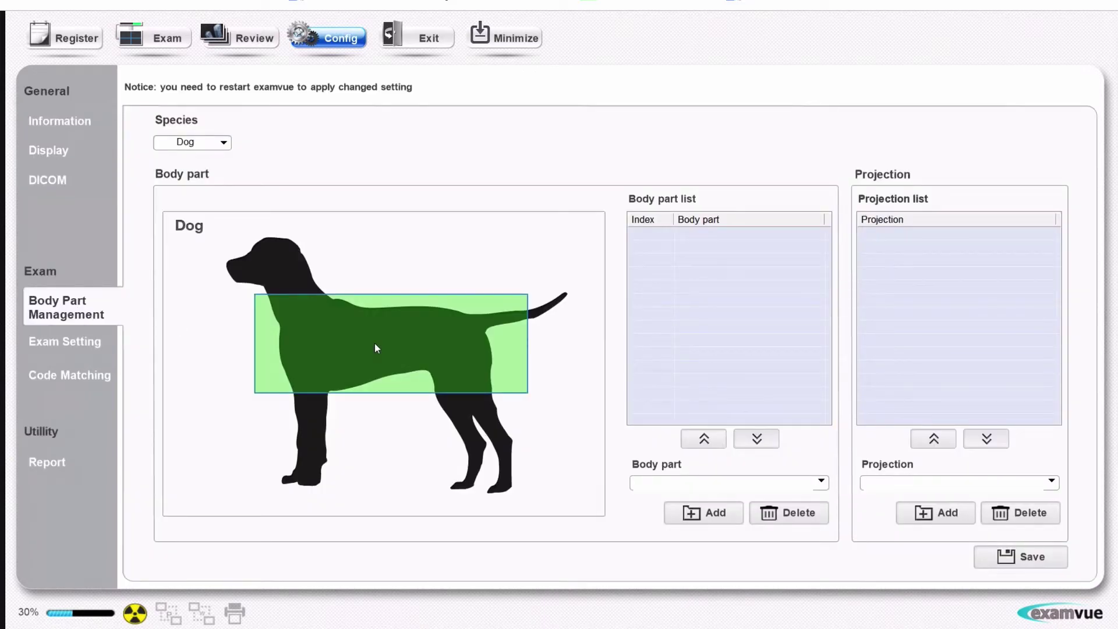
left_click(83, 352)
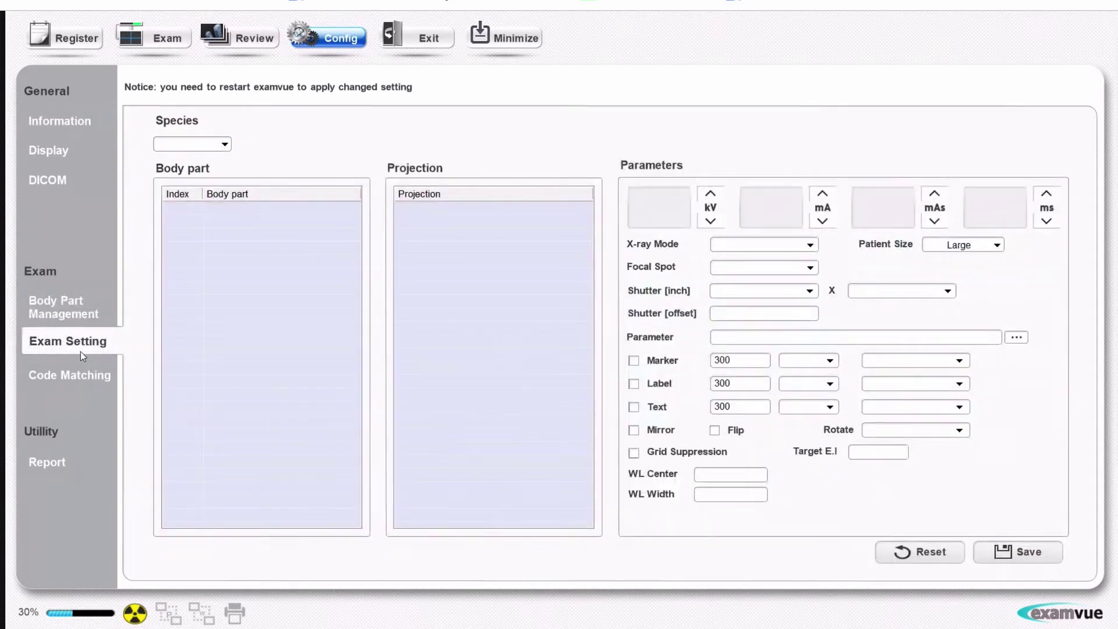
left_click(221, 144)
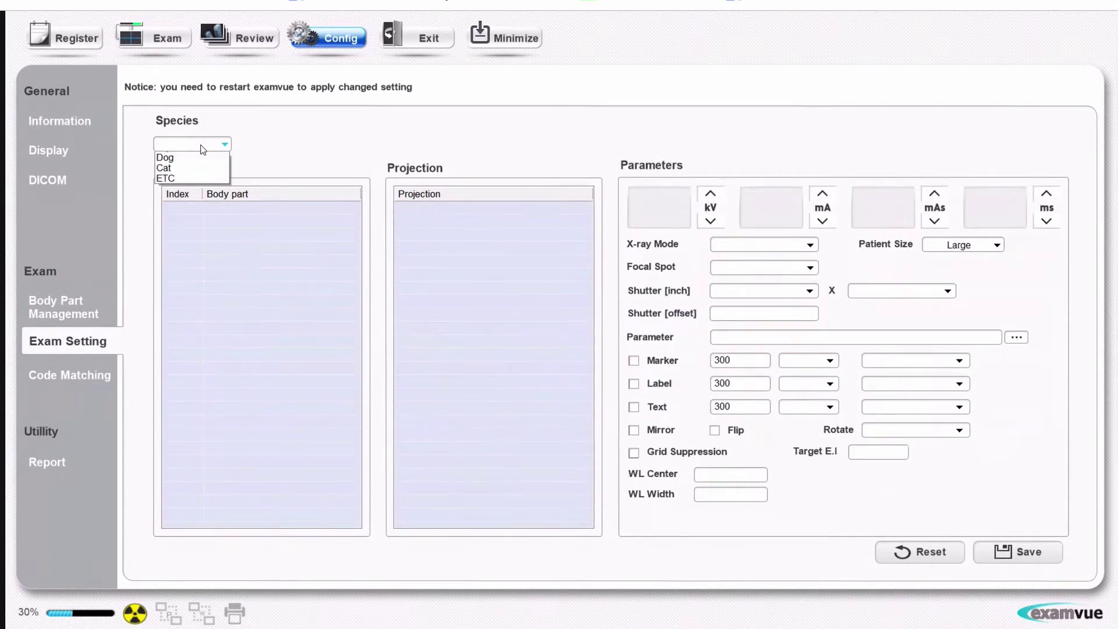
left_click(195, 169)
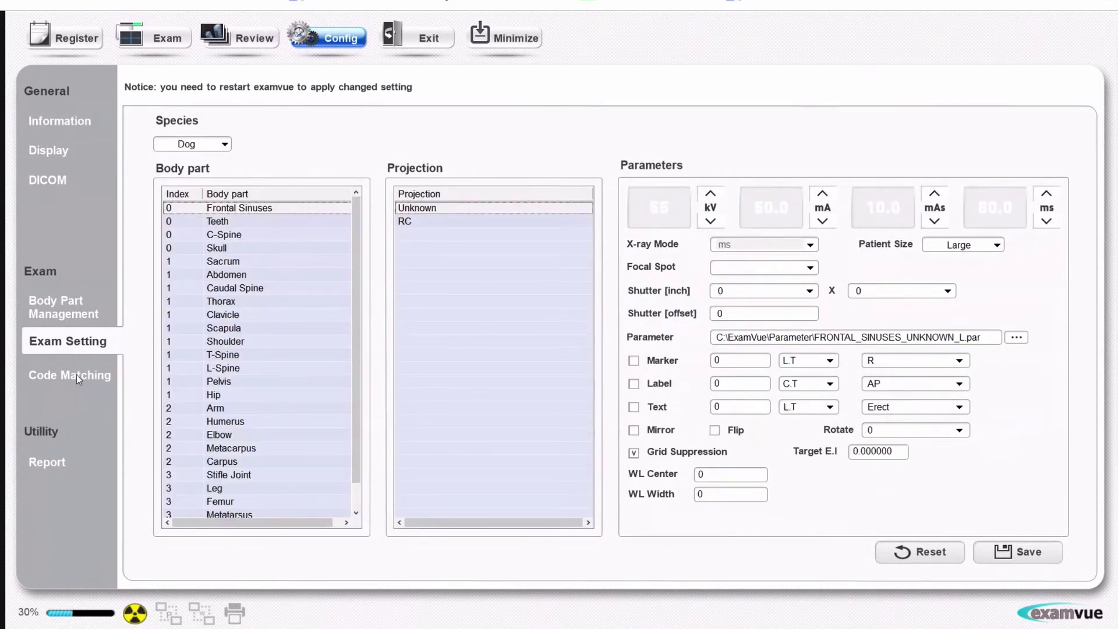
left_click(72, 372)
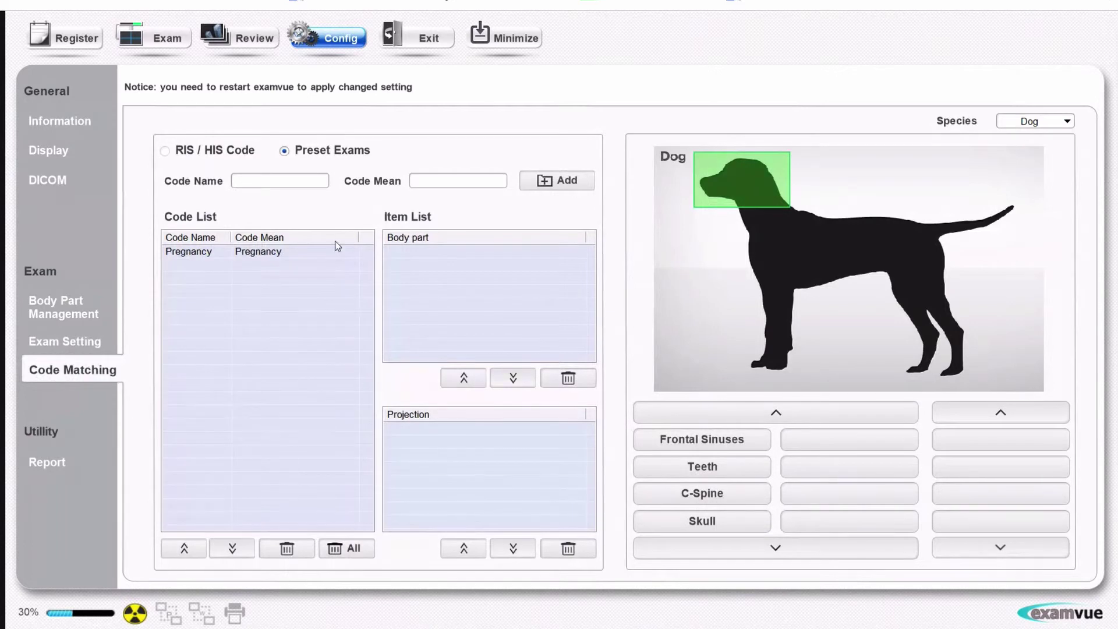
Step: Inspect the Pregnancy preset's abdomen VD and LAT entries, then view the per-body-part Statistic Report
left_click(191, 254)
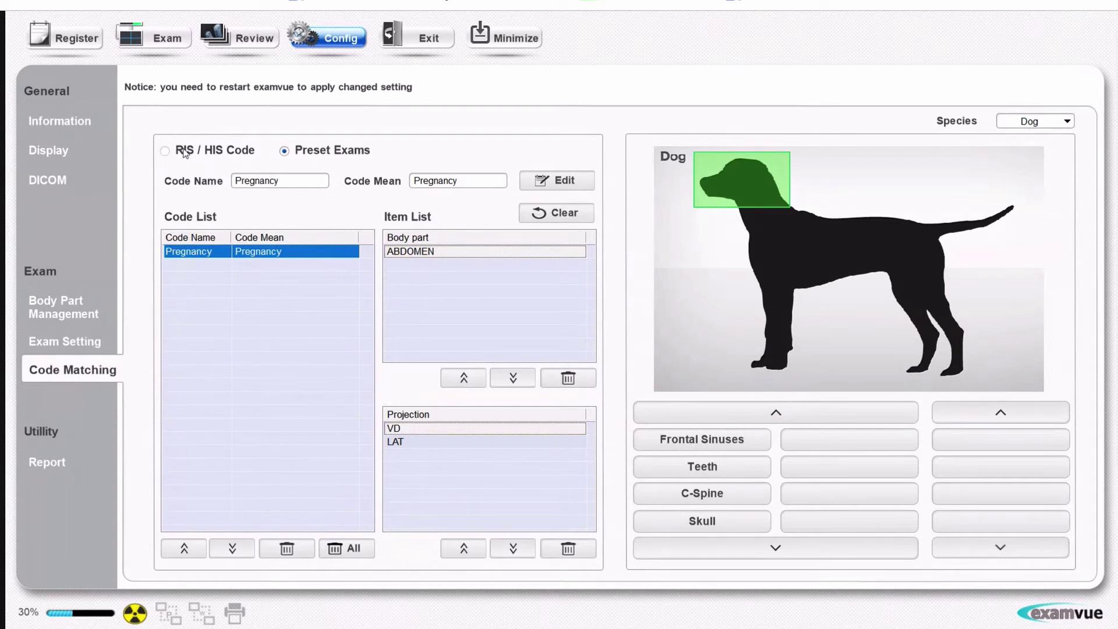
left_click(54, 461)
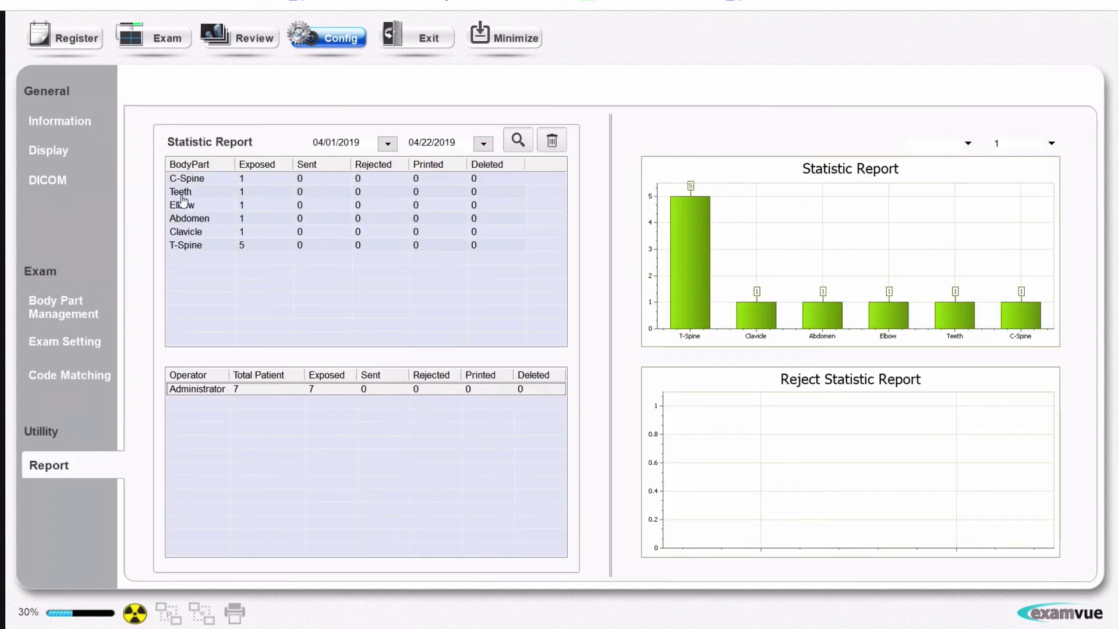